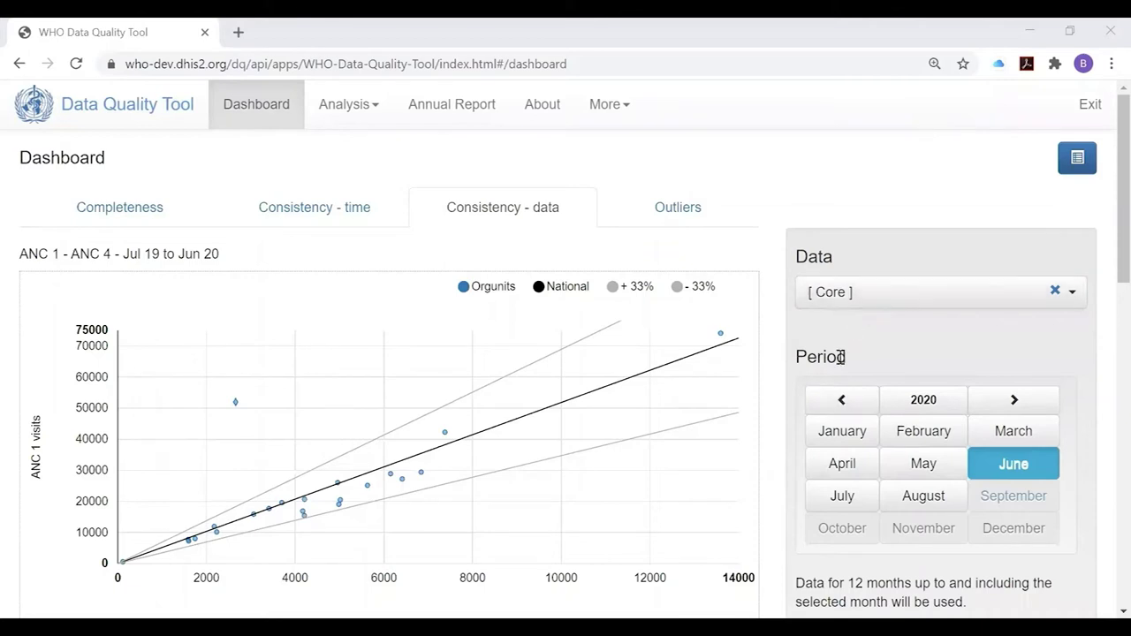
- Show the dashboard's Outliers results and hide the data, period and organisation unit selection so the table gets the full width
scroll(730, 425, down, 3)
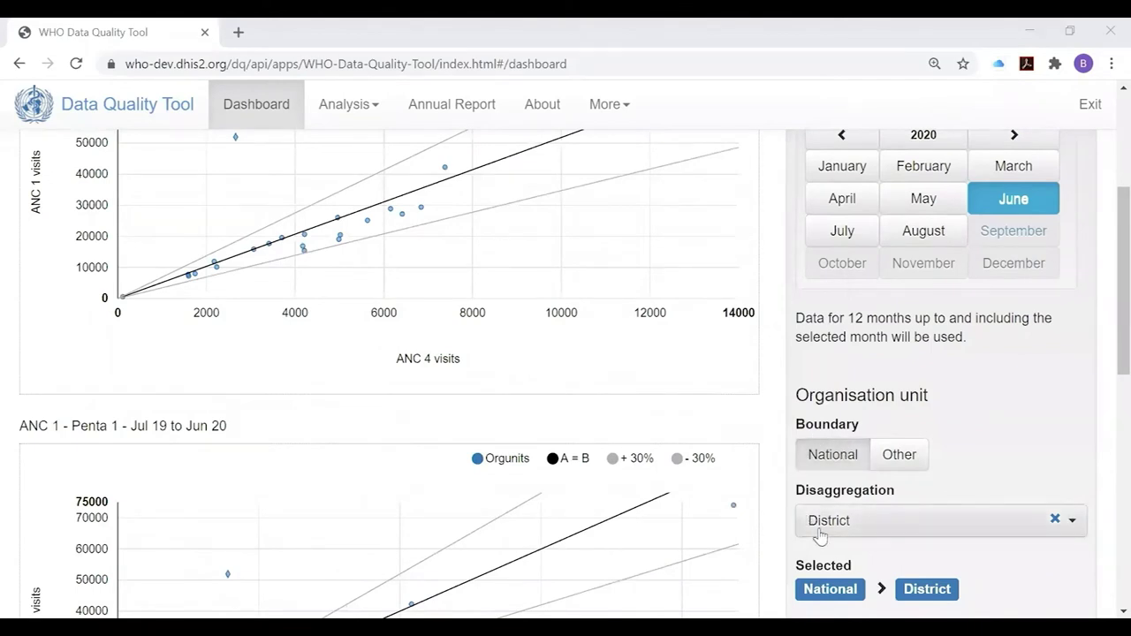
scroll(818, 529, up, 3)
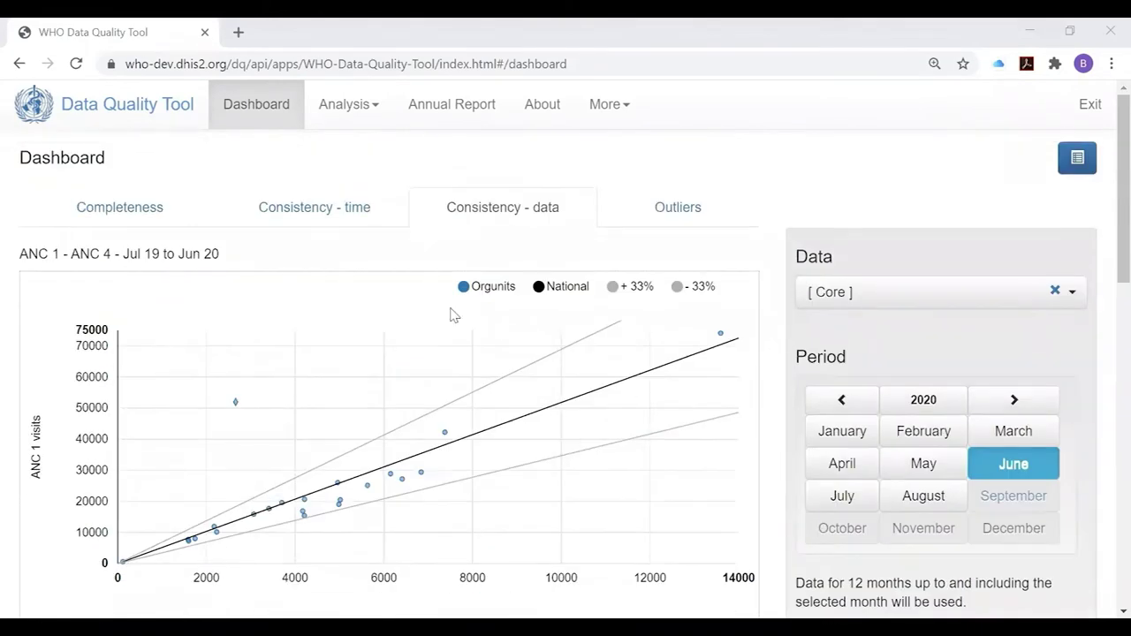
click(669, 215)
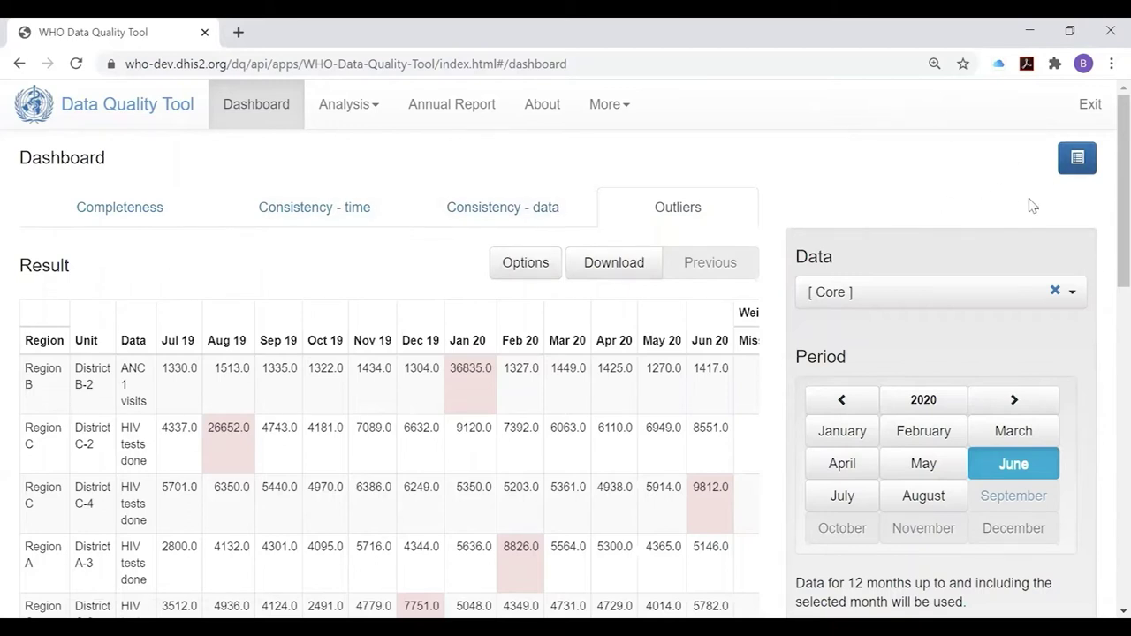
click(1071, 166)
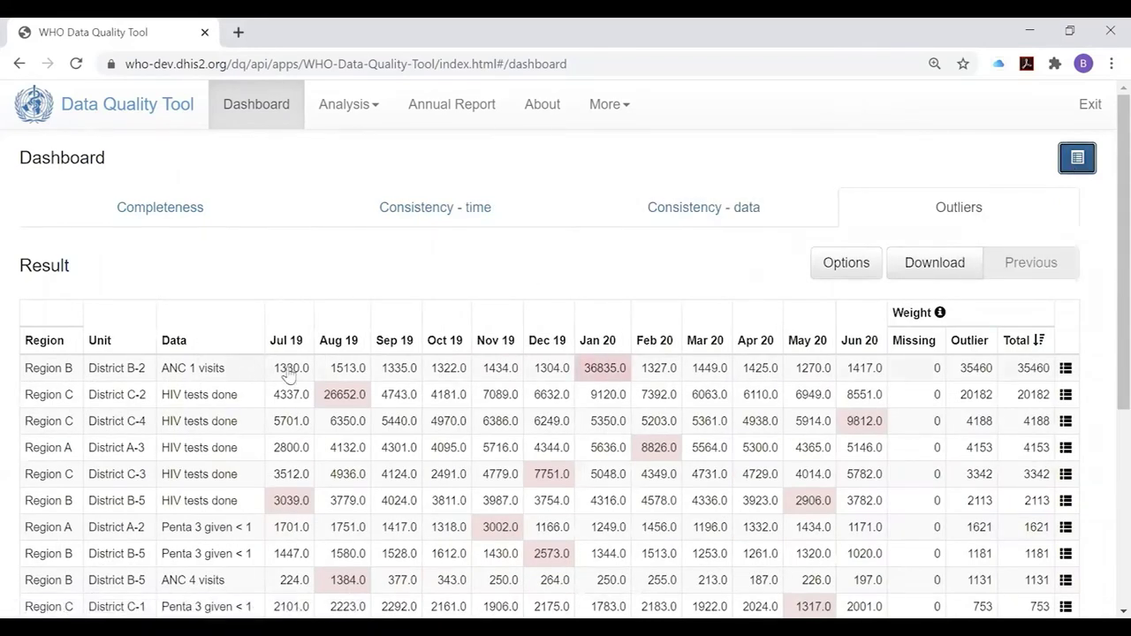
- Look through the outlier table, visualise the ANC 1 visits row of District B-2 as a chart, and close the chart
scroll(292, 376, down, 3)
scroll(292, 375, up, 1)
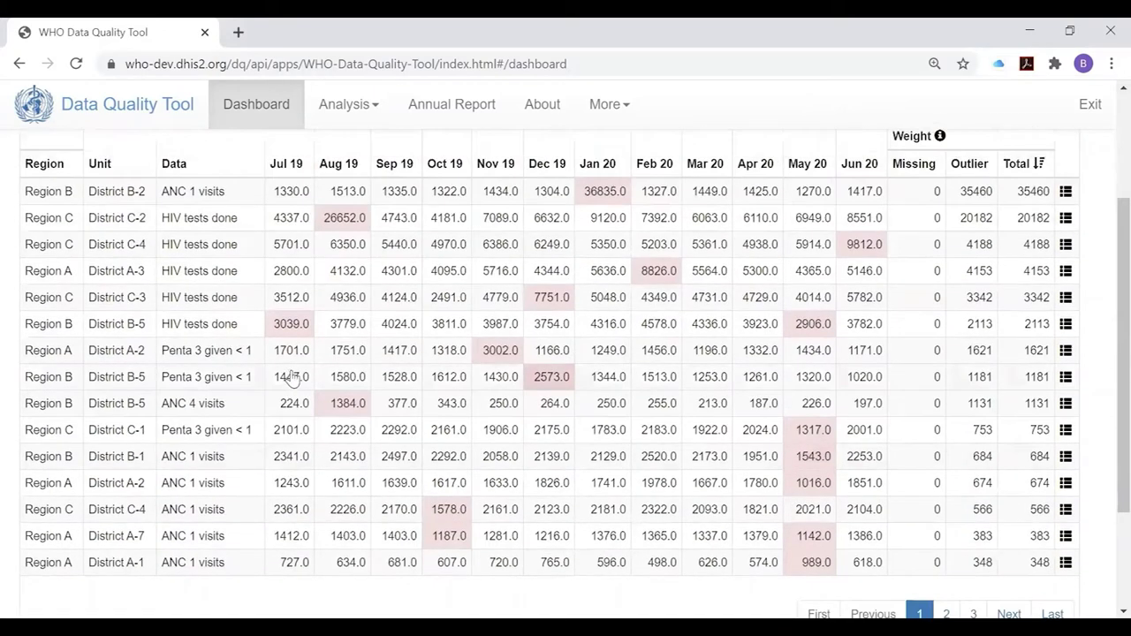
scroll(292, 376, down, 2)
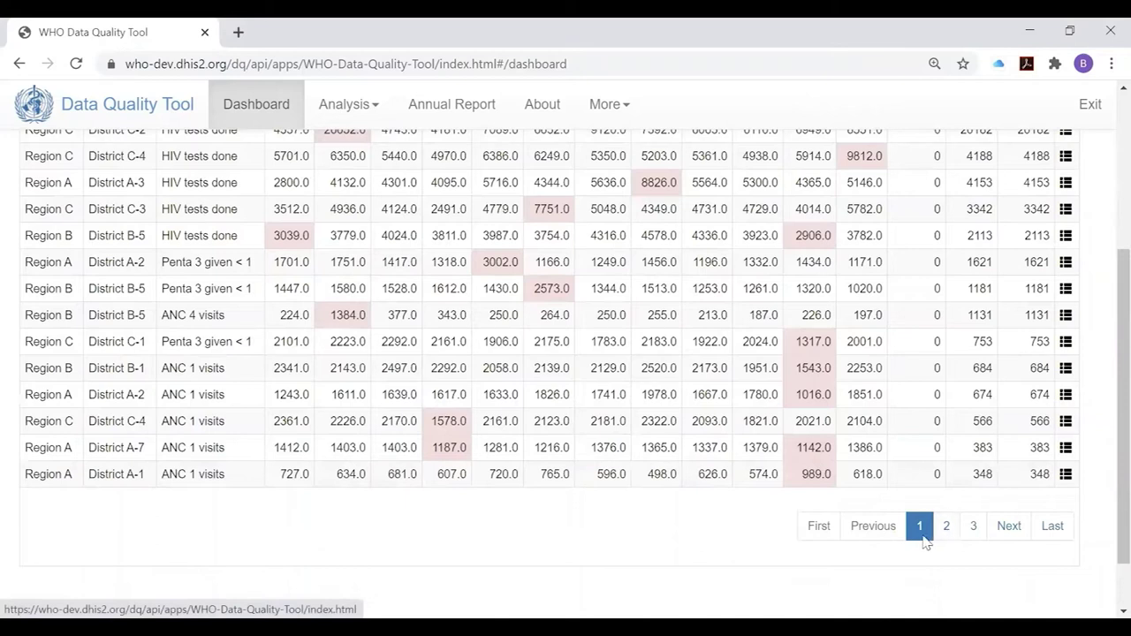
scroll(850, 428, up, 3)
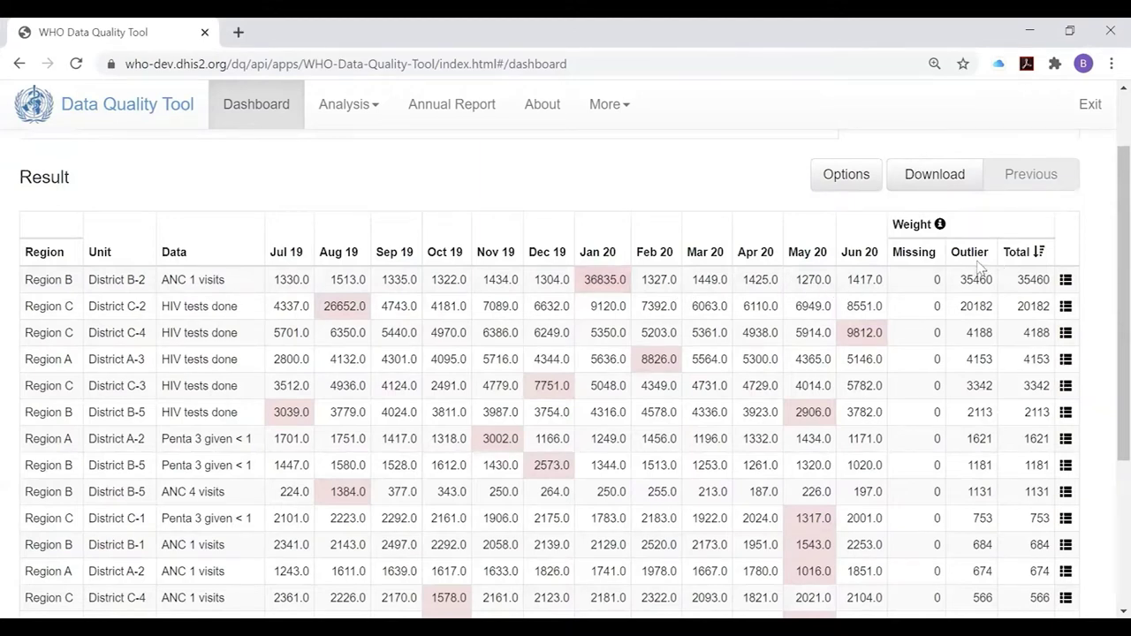
click(1066, 281)
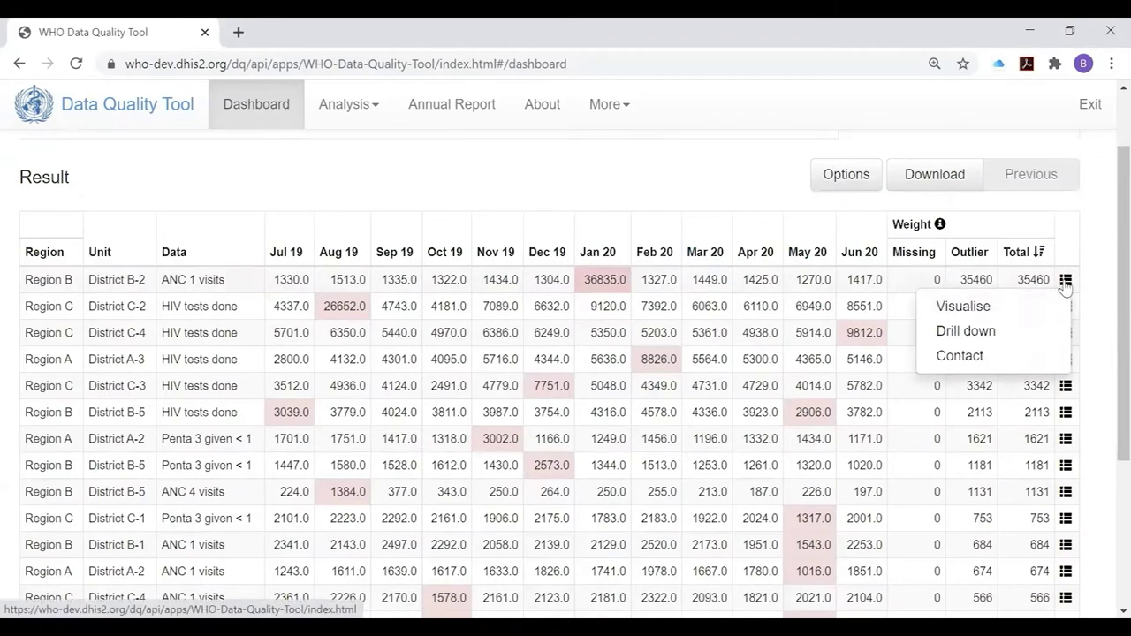
click(956, 311)
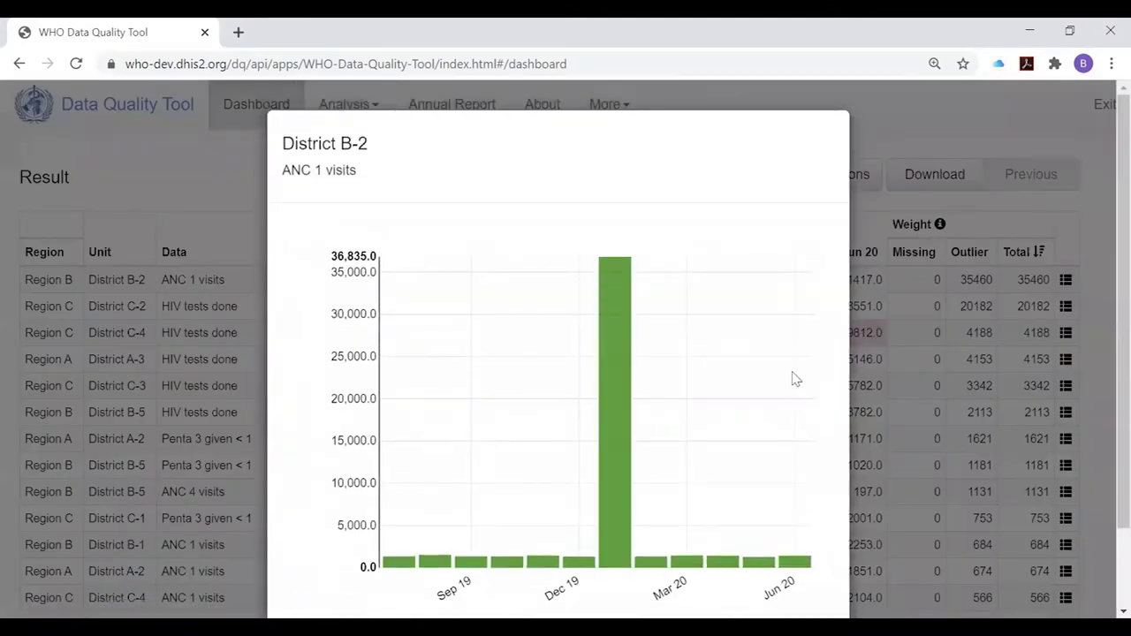
scroll(793, 378, down, 1)
mouse_move(603, 181)
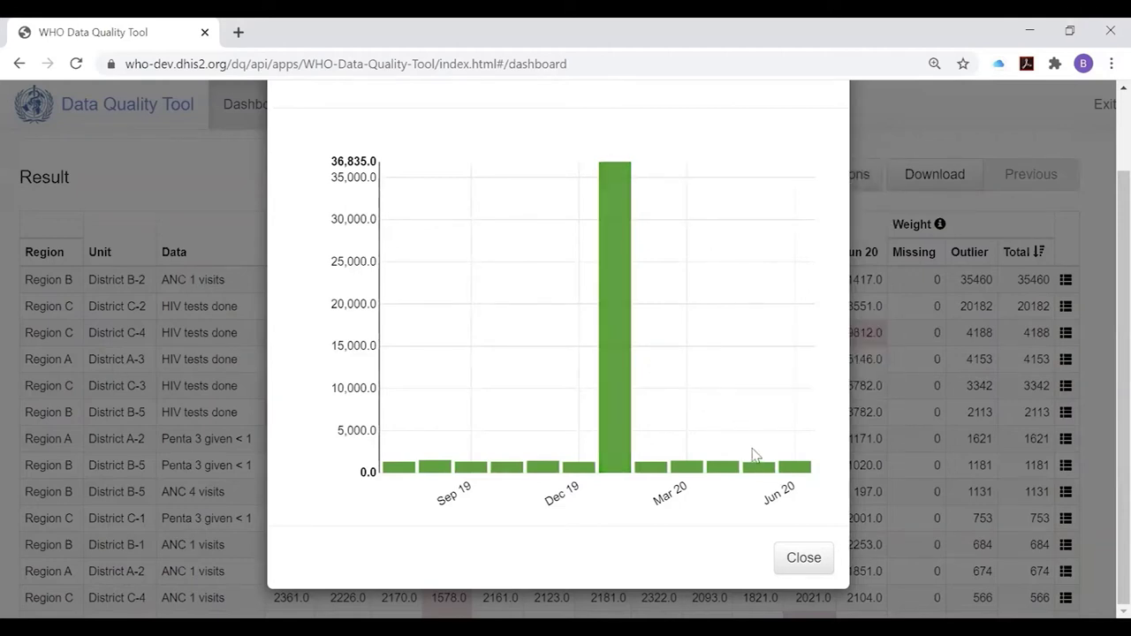
click(804, 557)
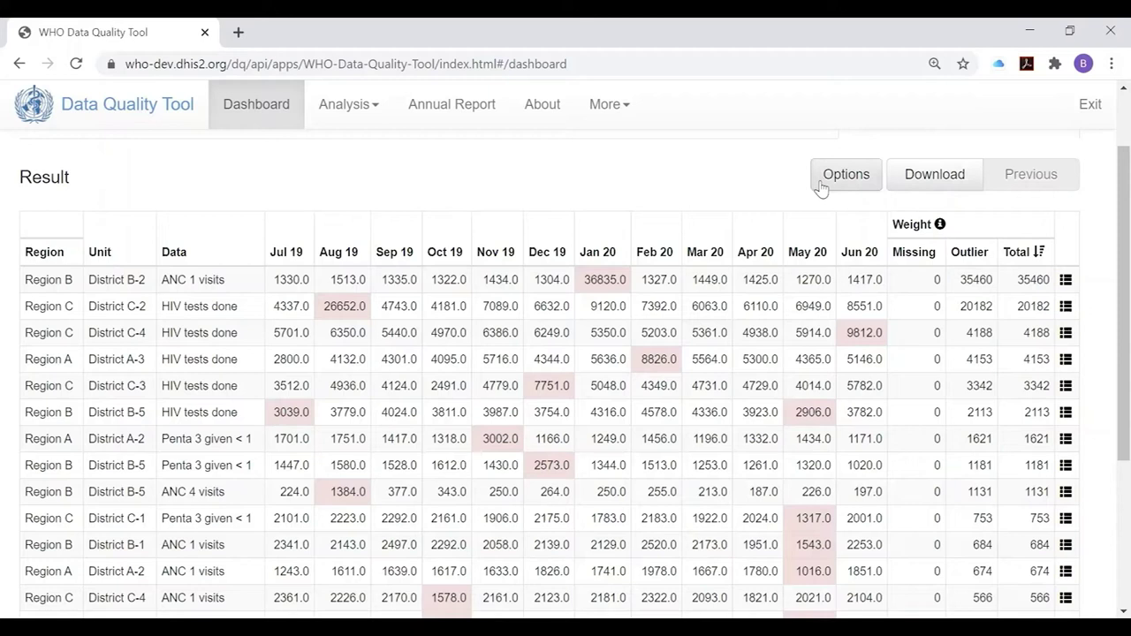
- Open the result options and include the Z-score in the outlier table
click(822, 187)
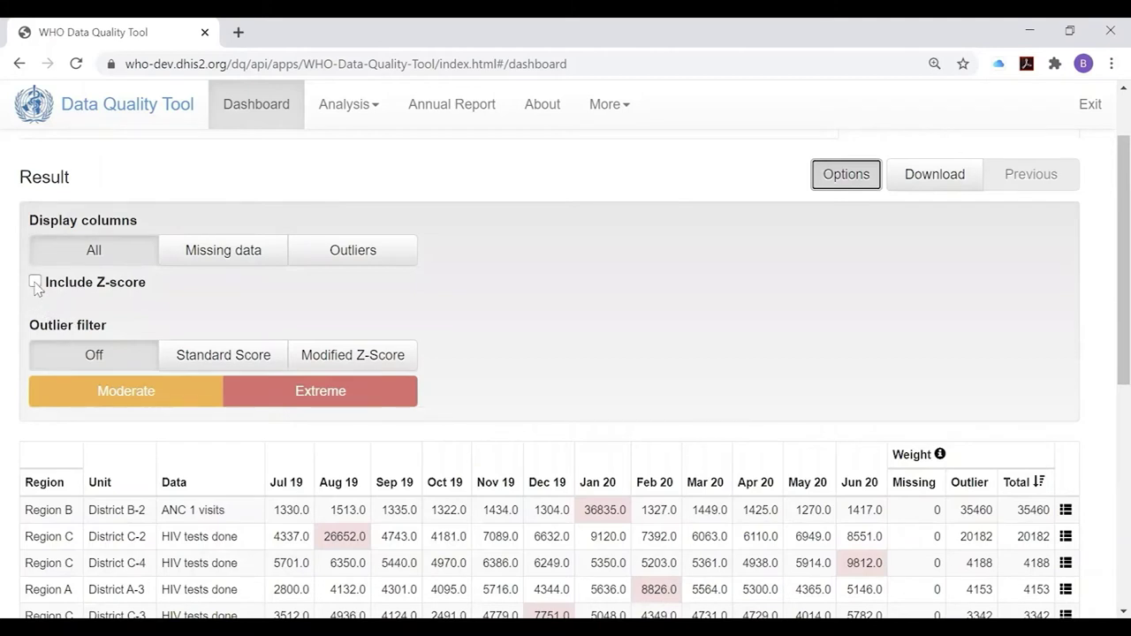
click(35, 283)
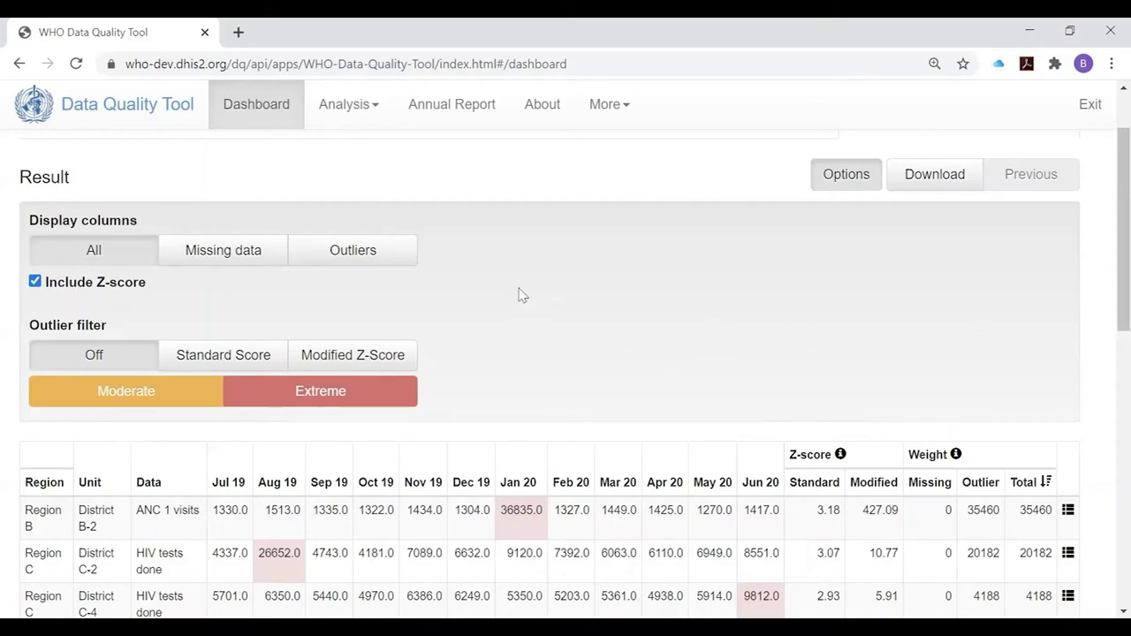
- Examine the outlier rows with their standard and modified Z-scores, check the last results page, and return to the first page
scroll(541, 288, down, 5)
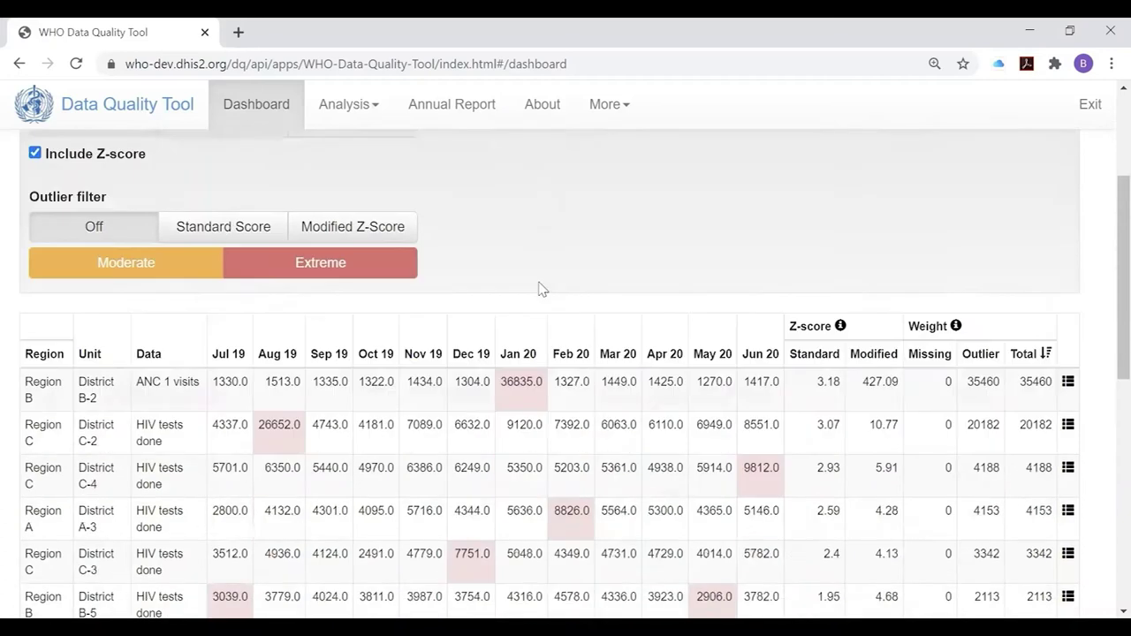
scroll(541, 288, down, 3)
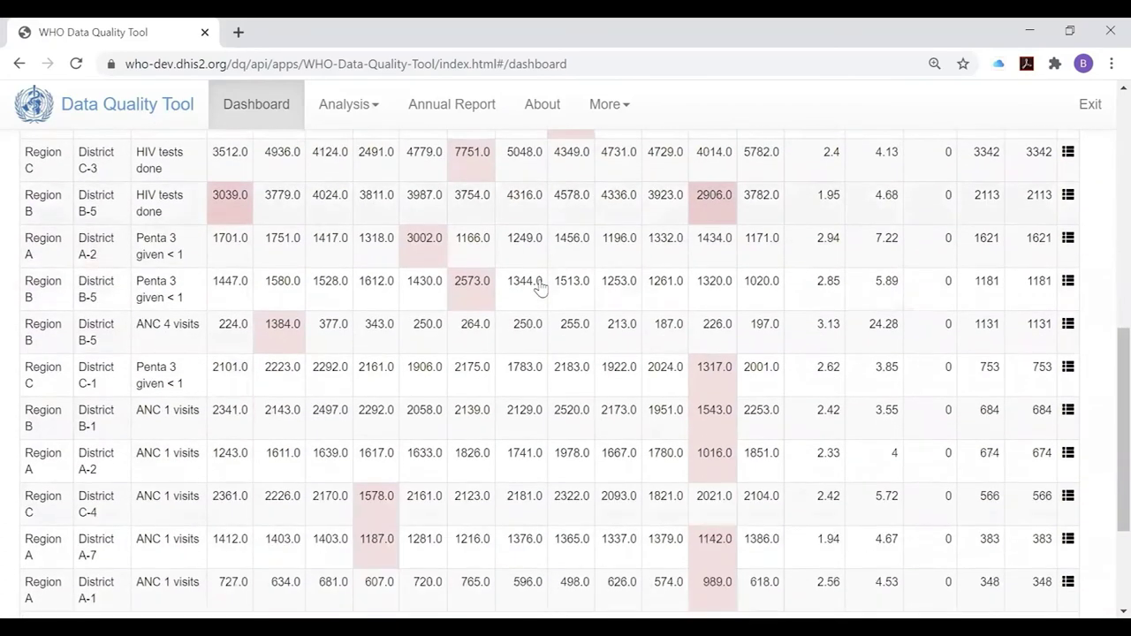
scroll(910, 457, up, 1)
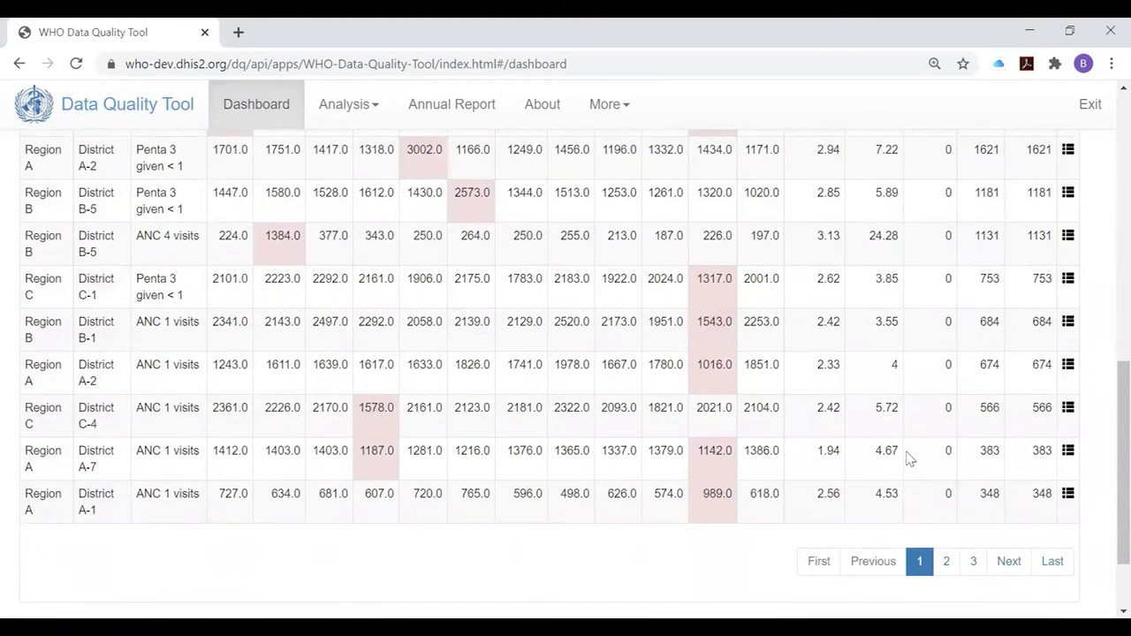
scroll(948, 495, down, 1)
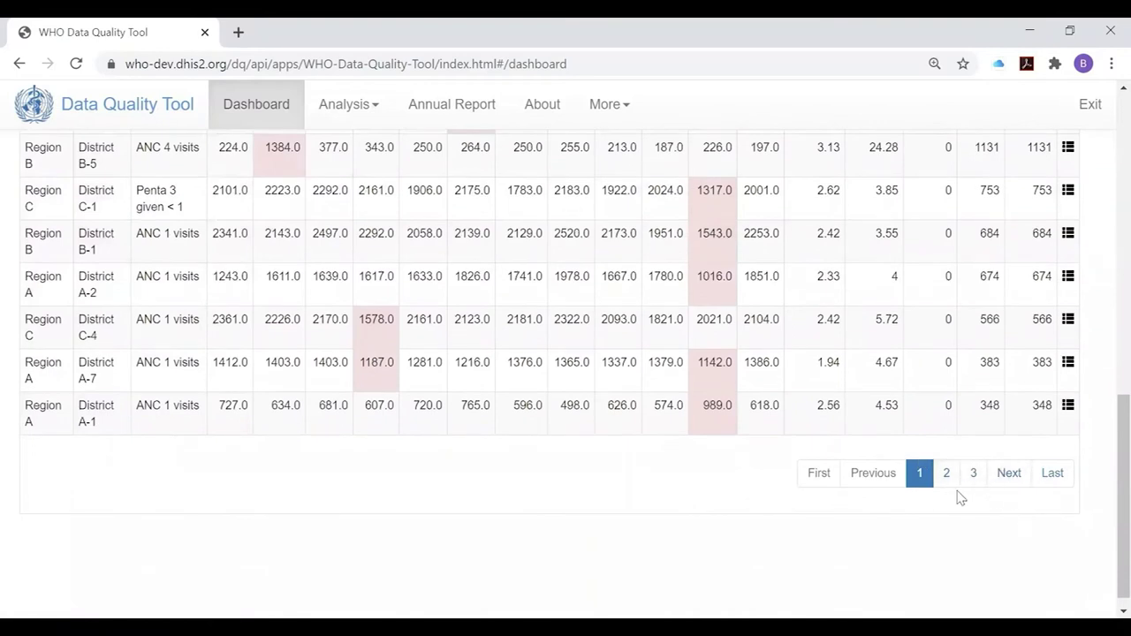
click(1048, 475)
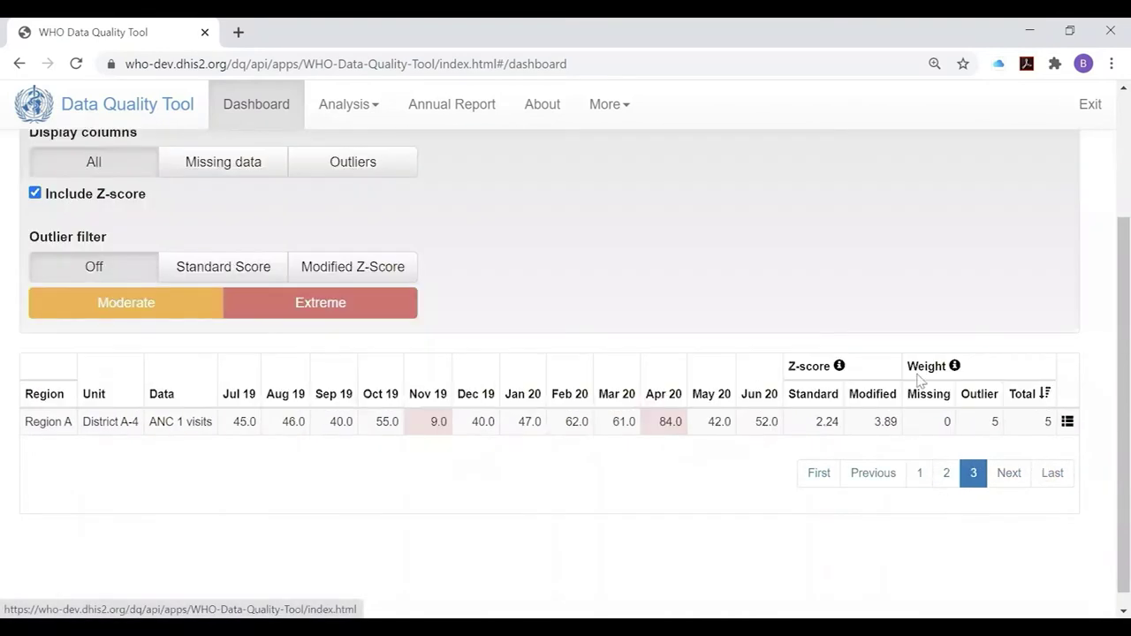
scroll(916, 372, up, 2)
scroll(885, 439, down, 2)
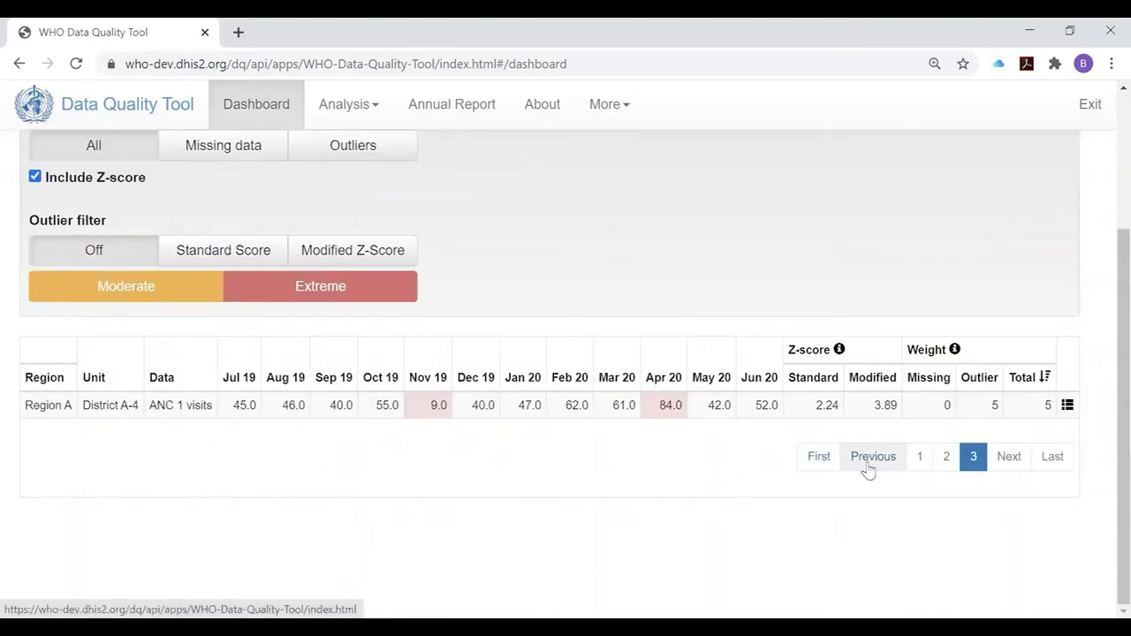
click(820, 457)
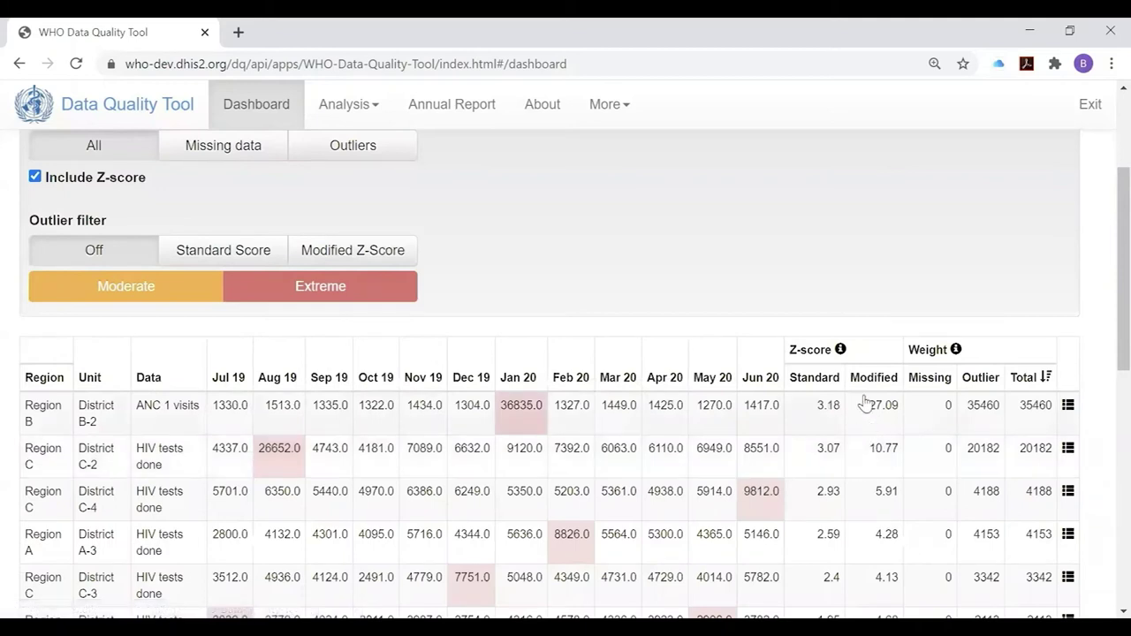
- Display only the outlier columns and filter the results to extreme outliers by modified Z-score
scroll(868, 407, up, 2)
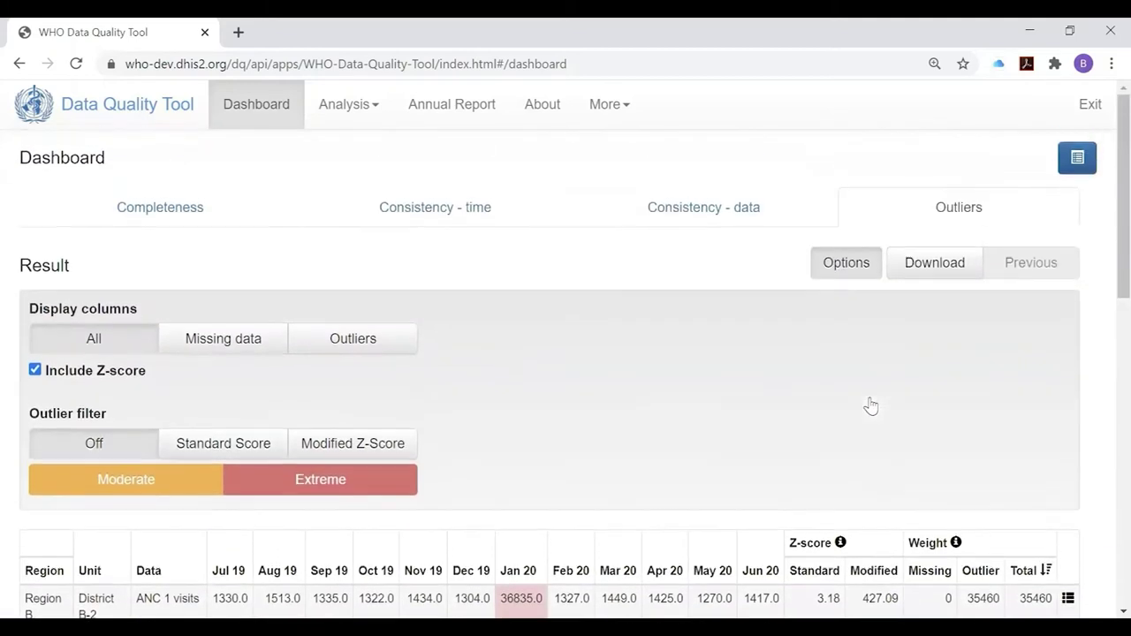
click(344, 347)
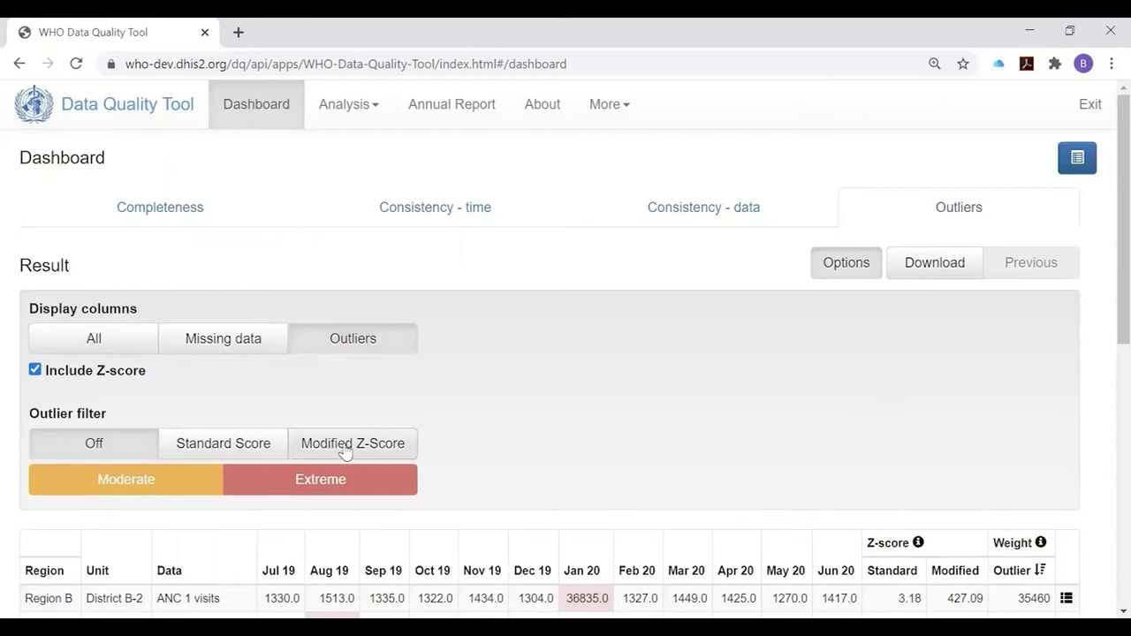
scroll(530, 344, down, 2)
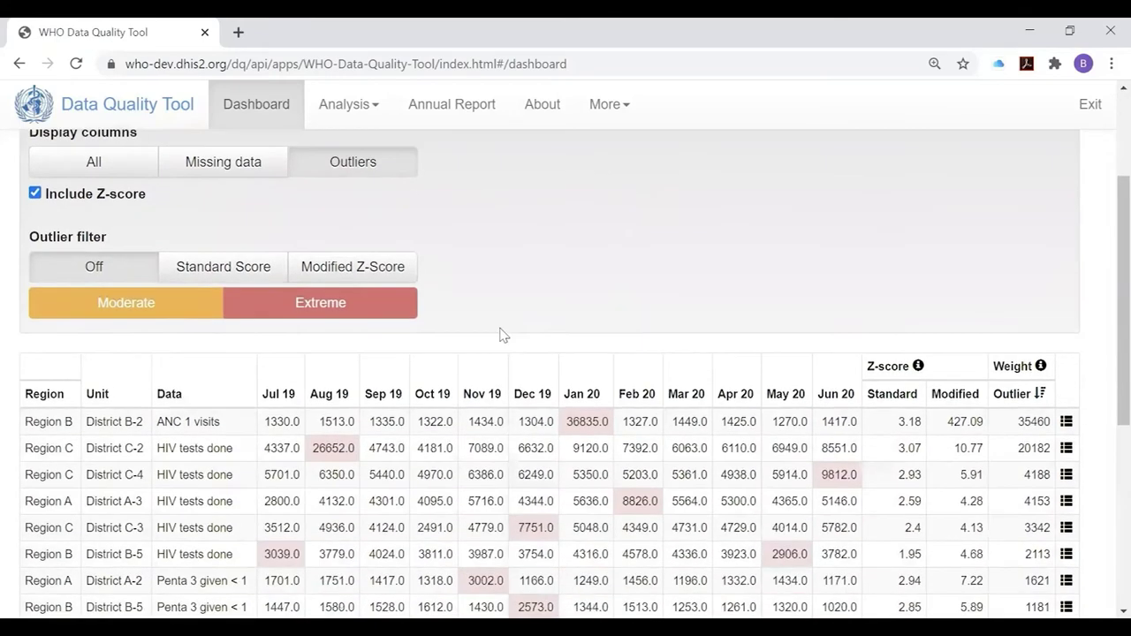
click(409, 279)
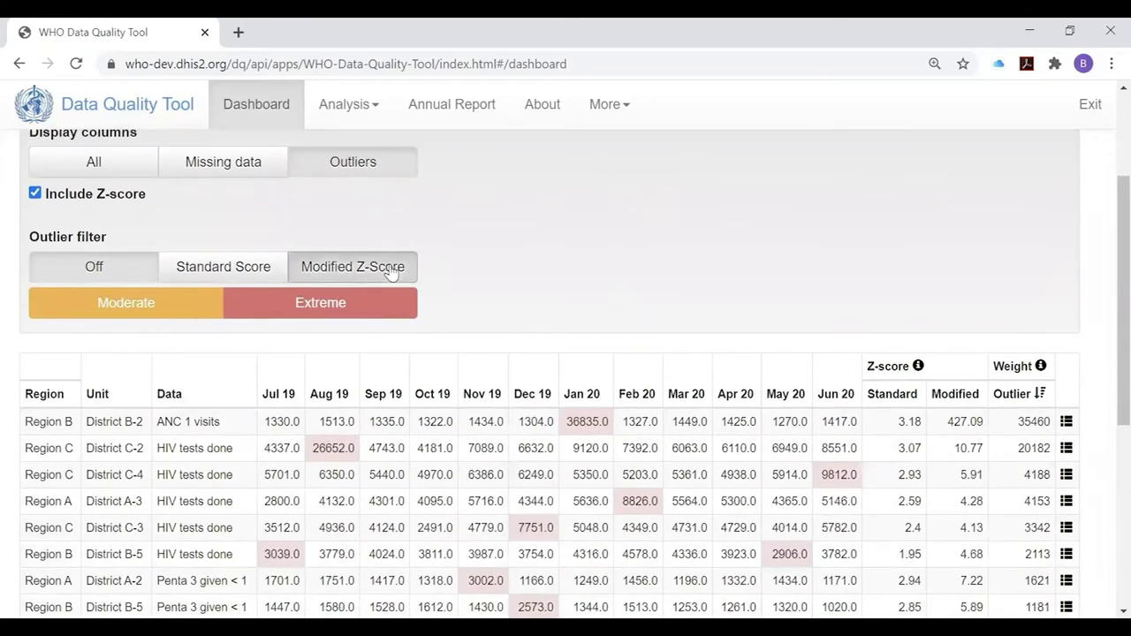
click(336, 313)
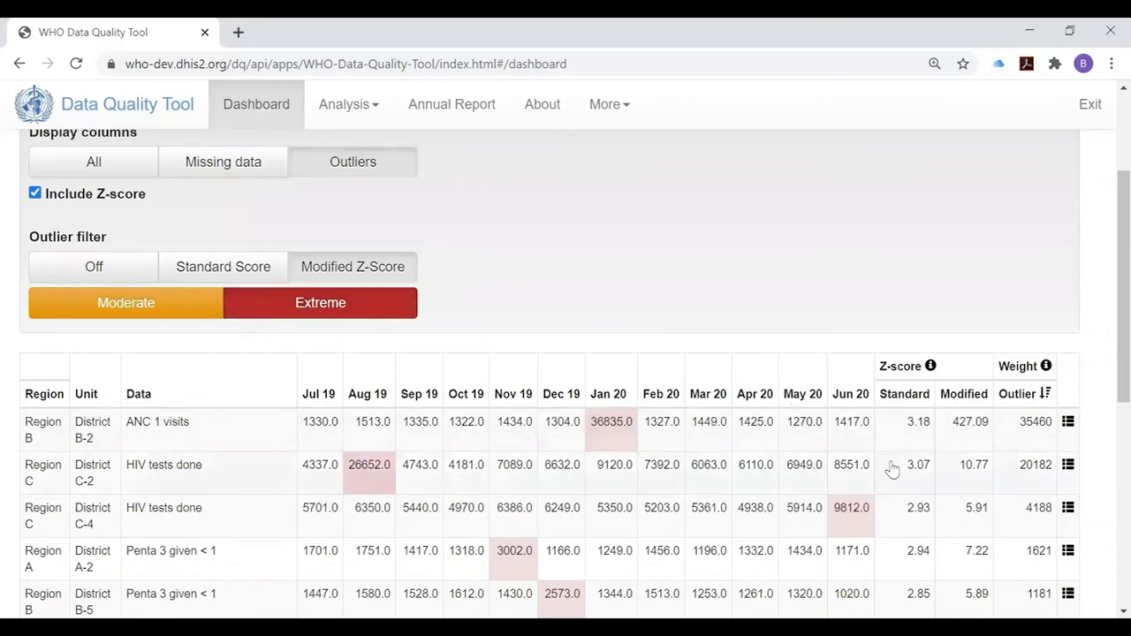
- Review the filtered outliers and drill down from the District B-2 ANC 1 visits row to its facilities
scroll(969, 460, down, 1)
scroll(970, 460, down, 4)
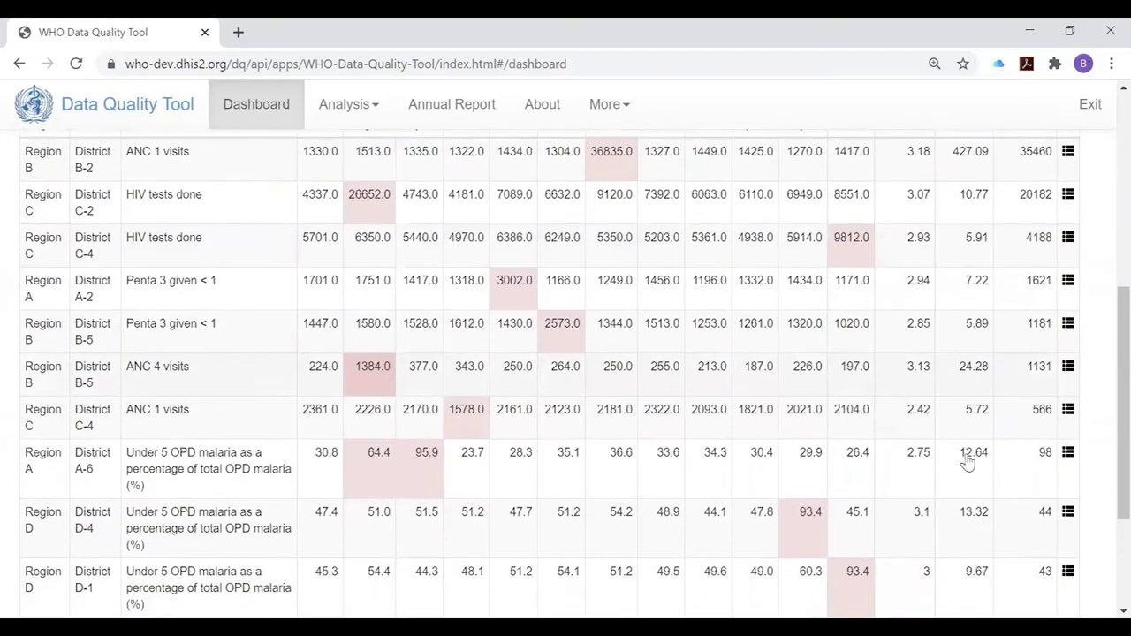
scroll(968, 448, up, 3)
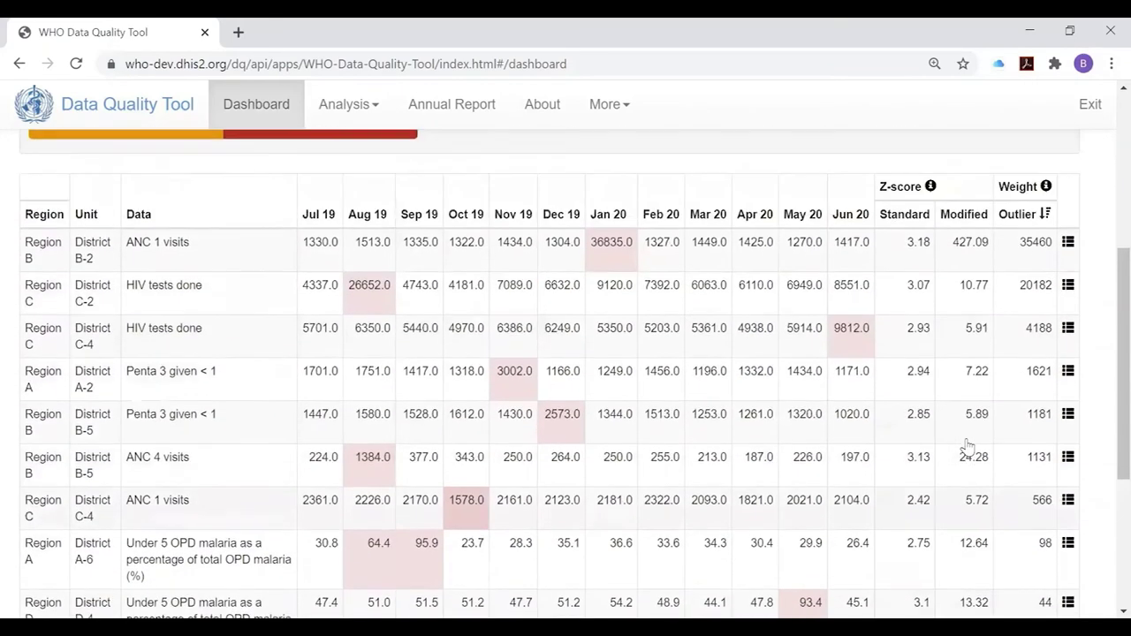
scroll(967, 448, down, 1)
scroll(967, 448, up, 1)
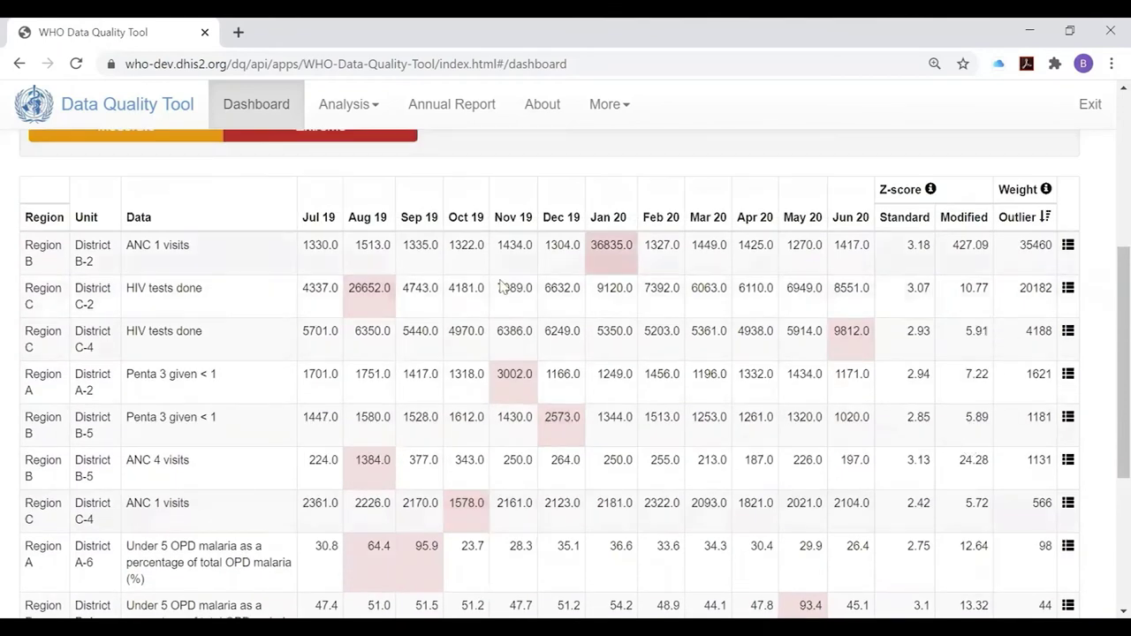
scroll(477, 256, up, 2)
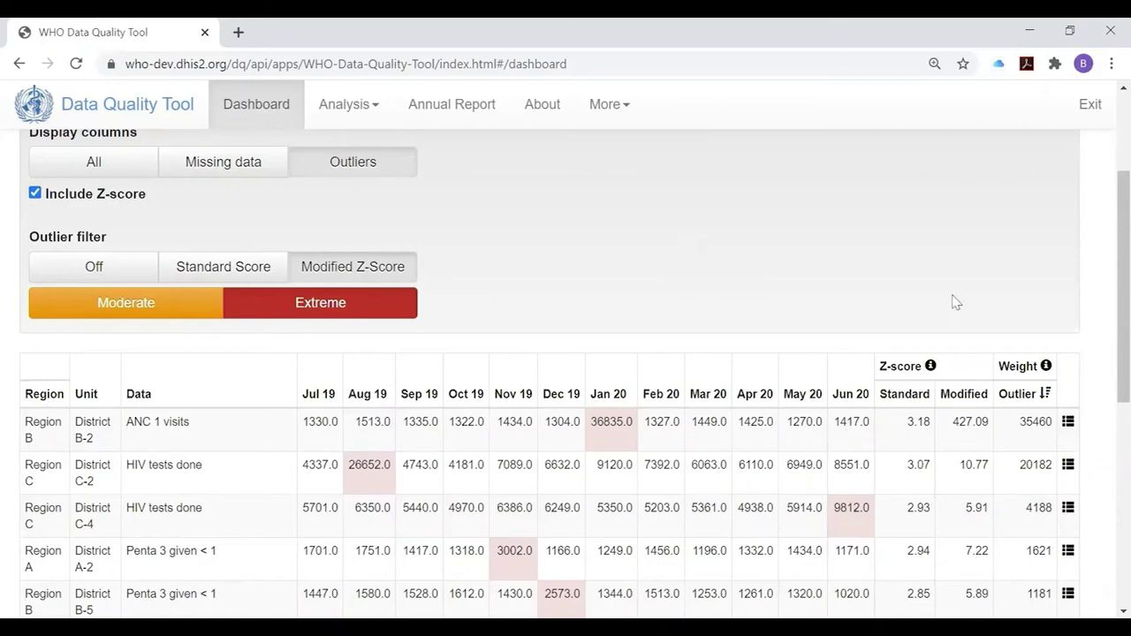
click(1068, 424)
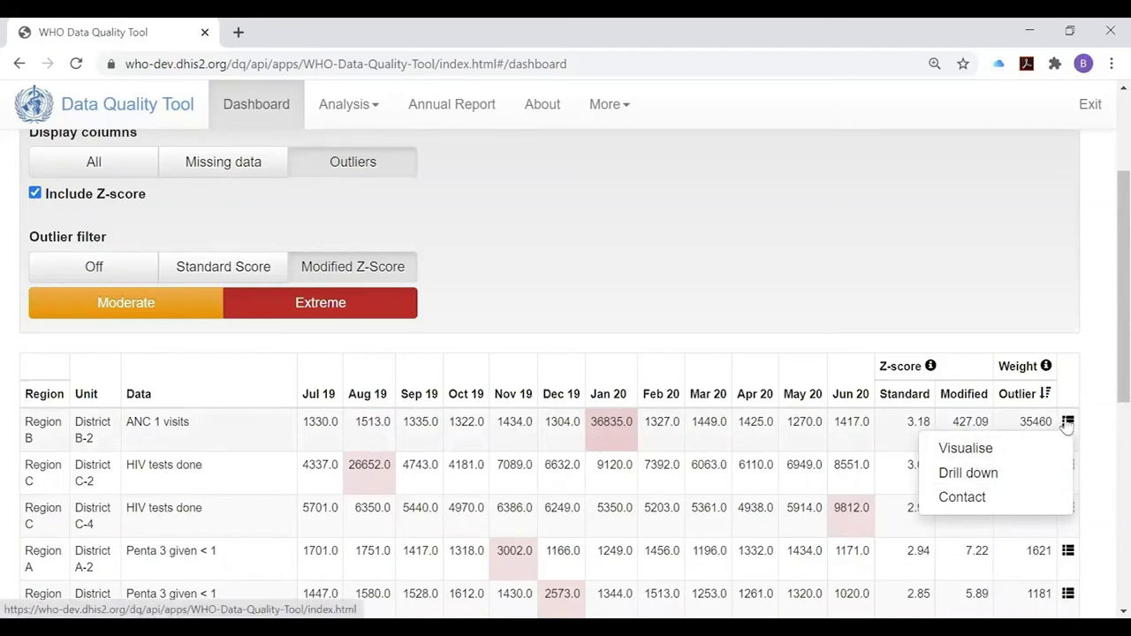
click(985, 480)
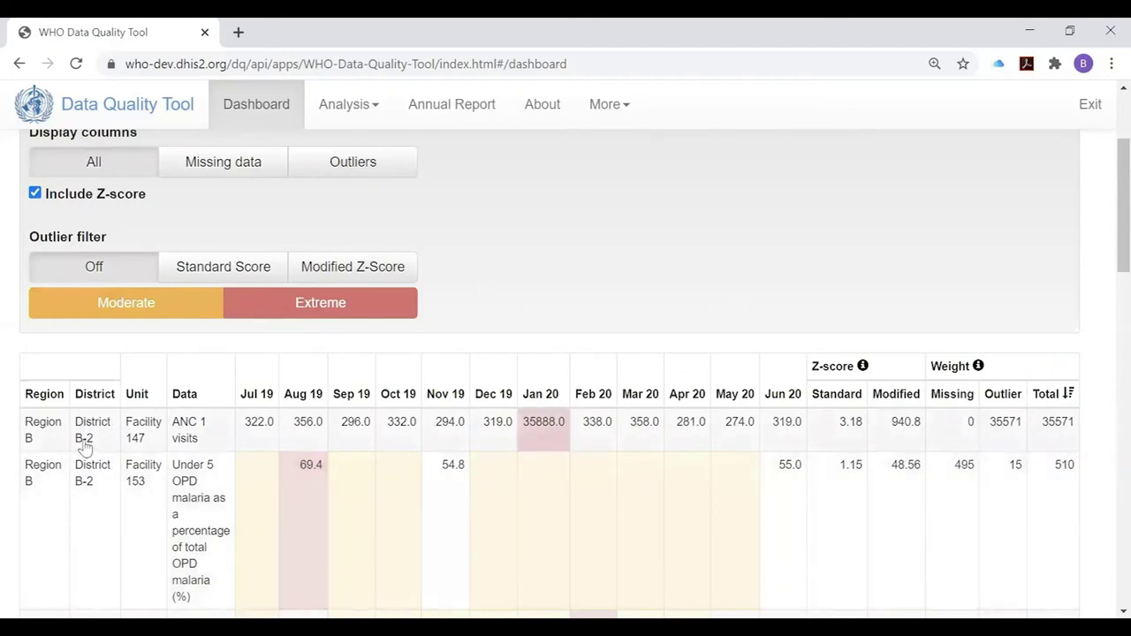
- Limit the District B-2 facility results to the outlier columns and filter them by modified Z-score
scroll(112, 509, down, 1)
scroll(112, 509, down, 2)
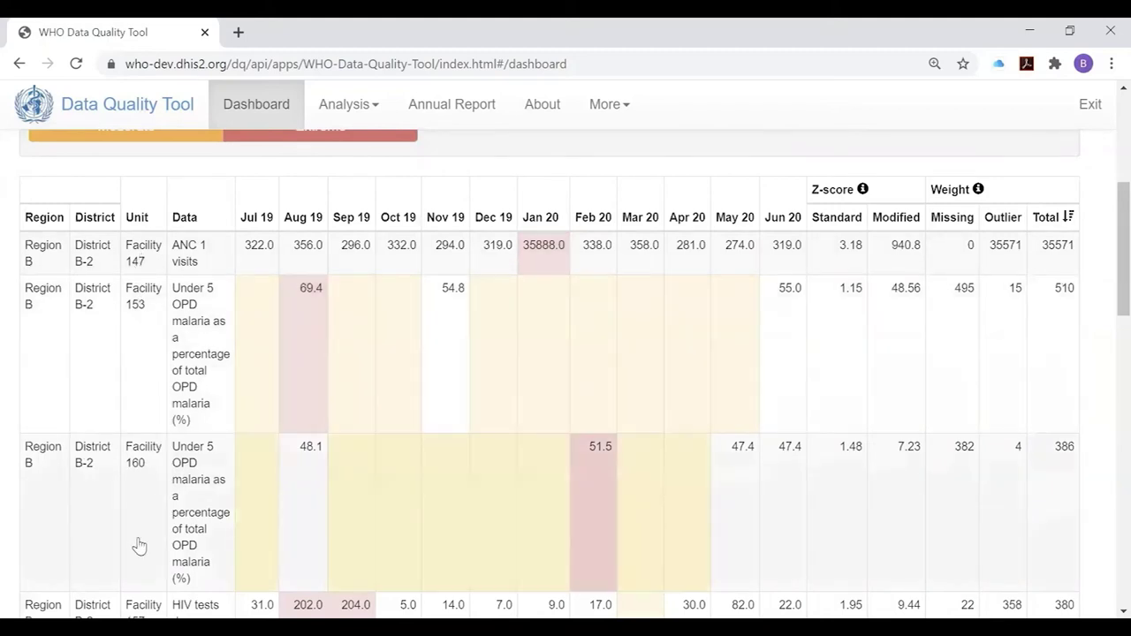
scroll(195, 336, up, 3)
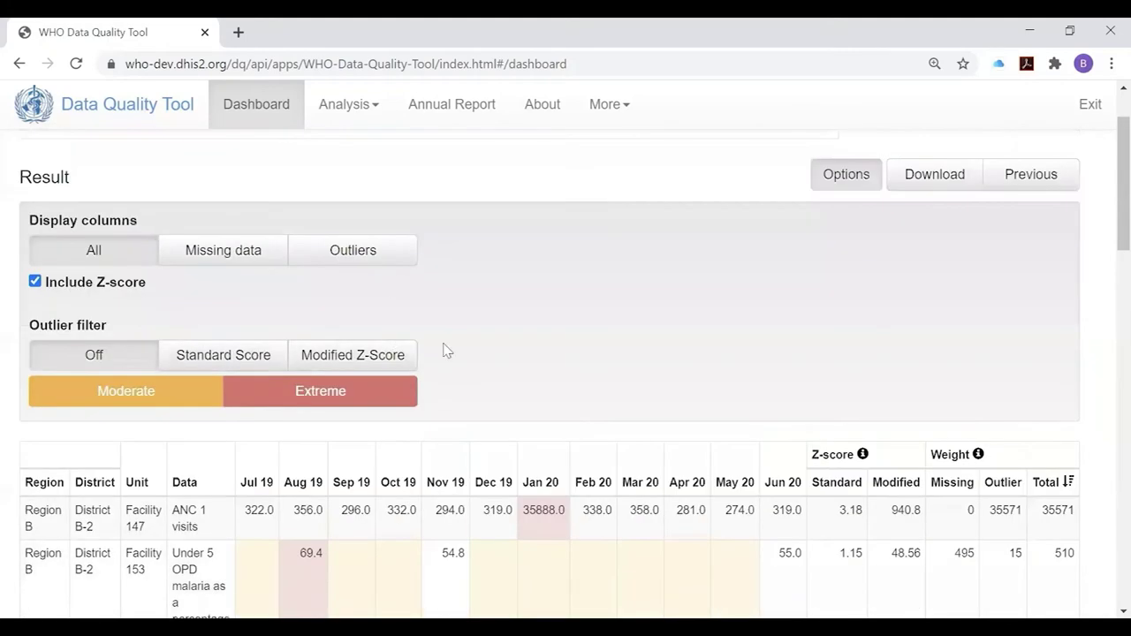
click(348, 256)
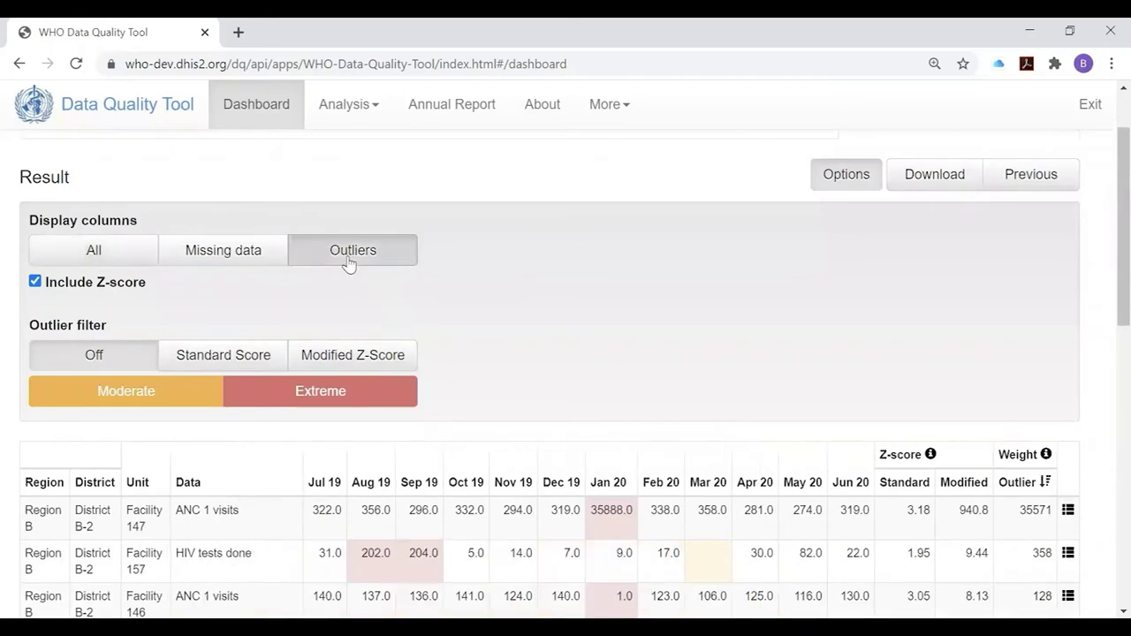
click(317, 357)
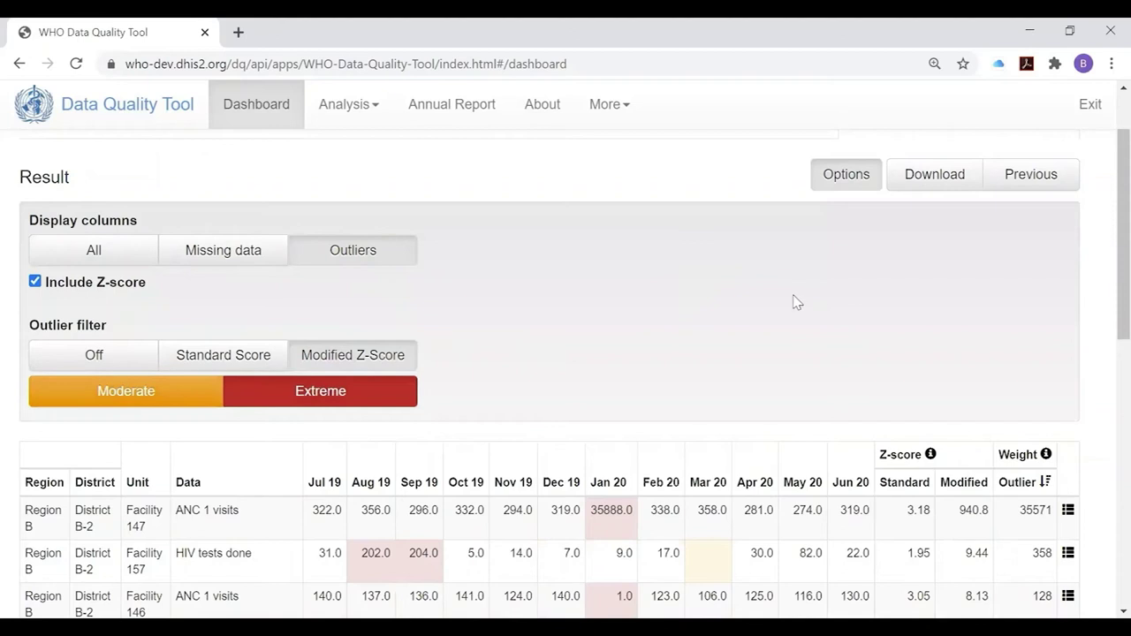
- Review the filtered facility outliers, visualise Facility 147's ANC 1 visits as a chart, and close it
scroll(709, 295, down, 3)
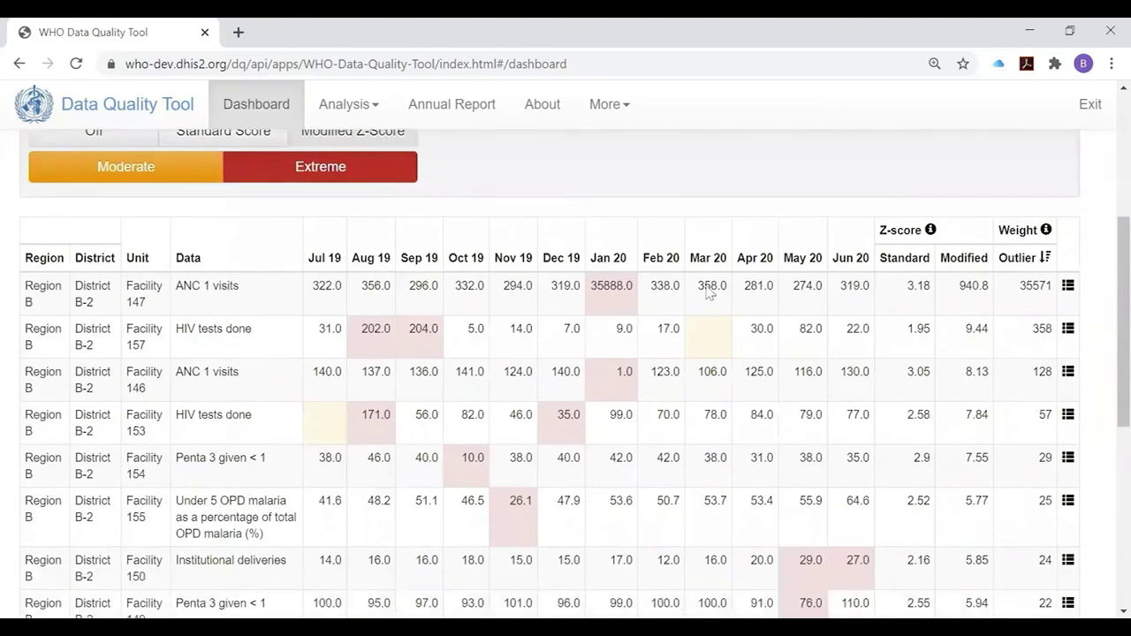
scroll(710, 290, up, 2)
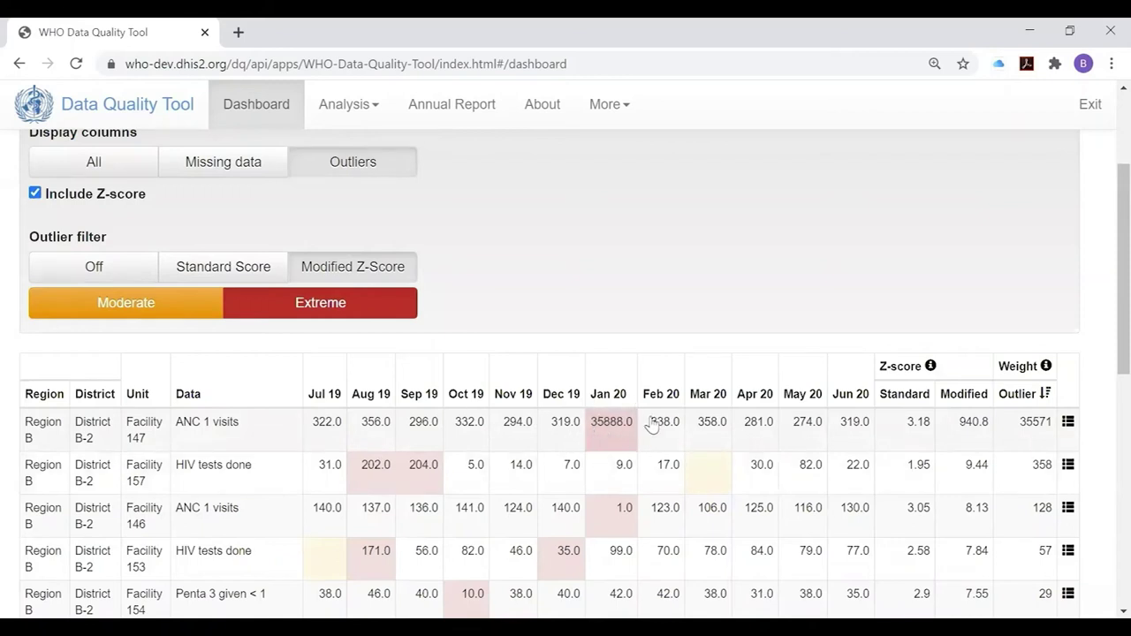
click(1067, 426)
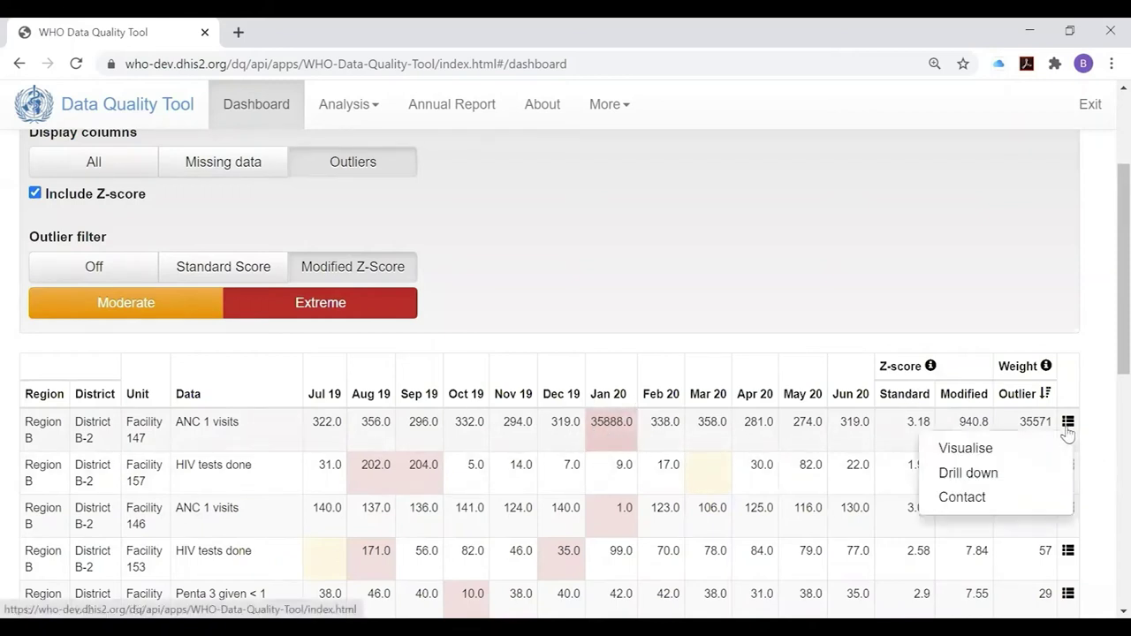
click(970, 450)
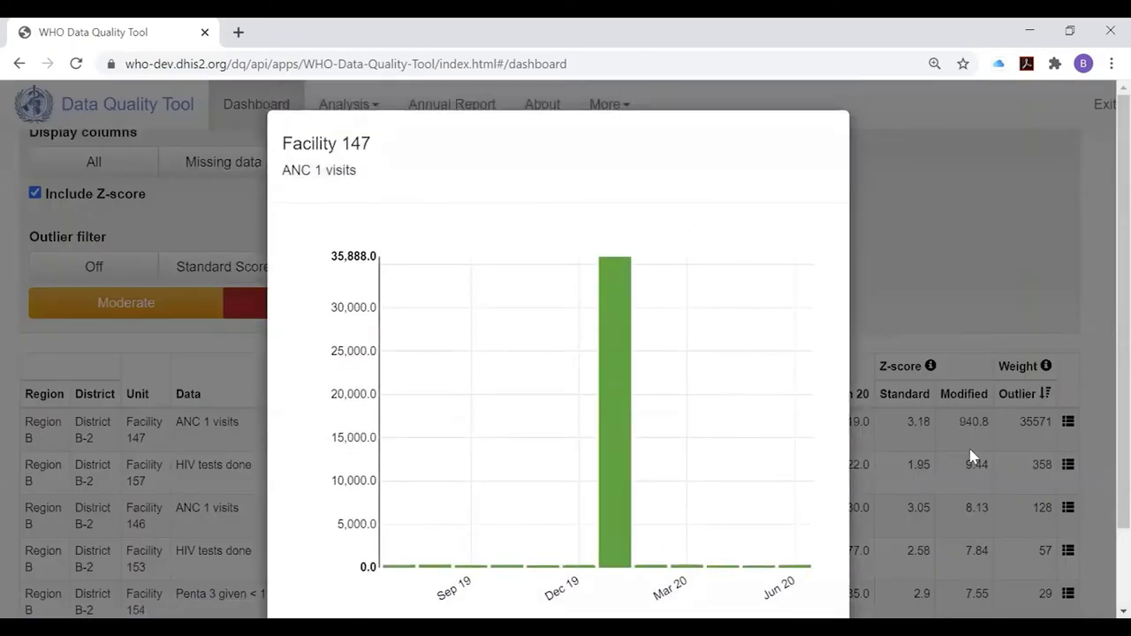
scroll(970, 455, down, 1)
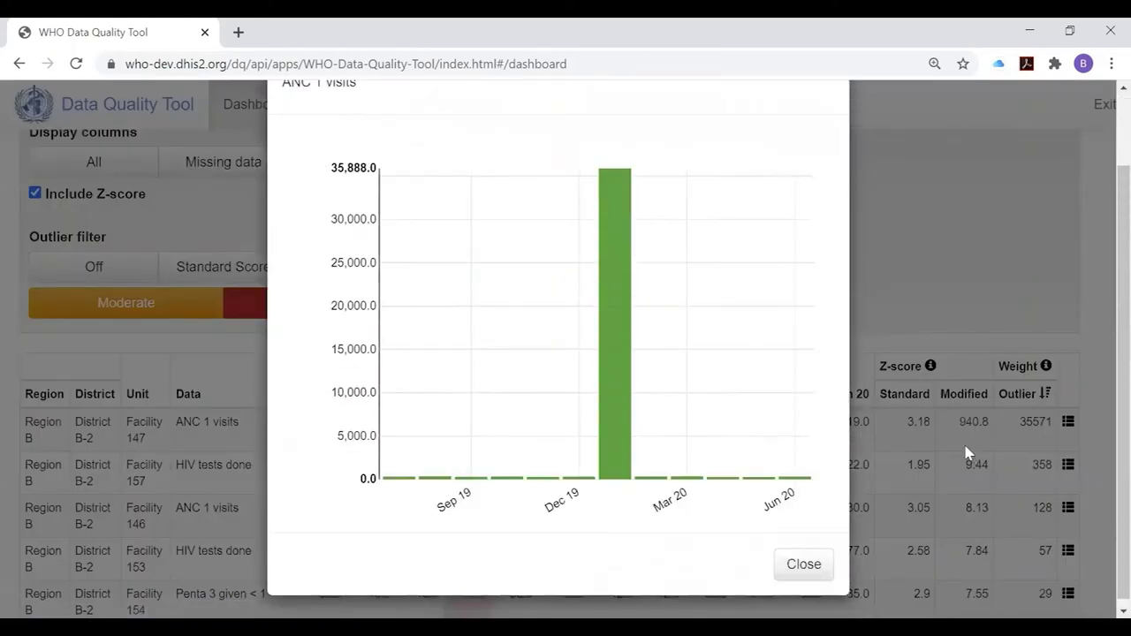
click(802, 570)
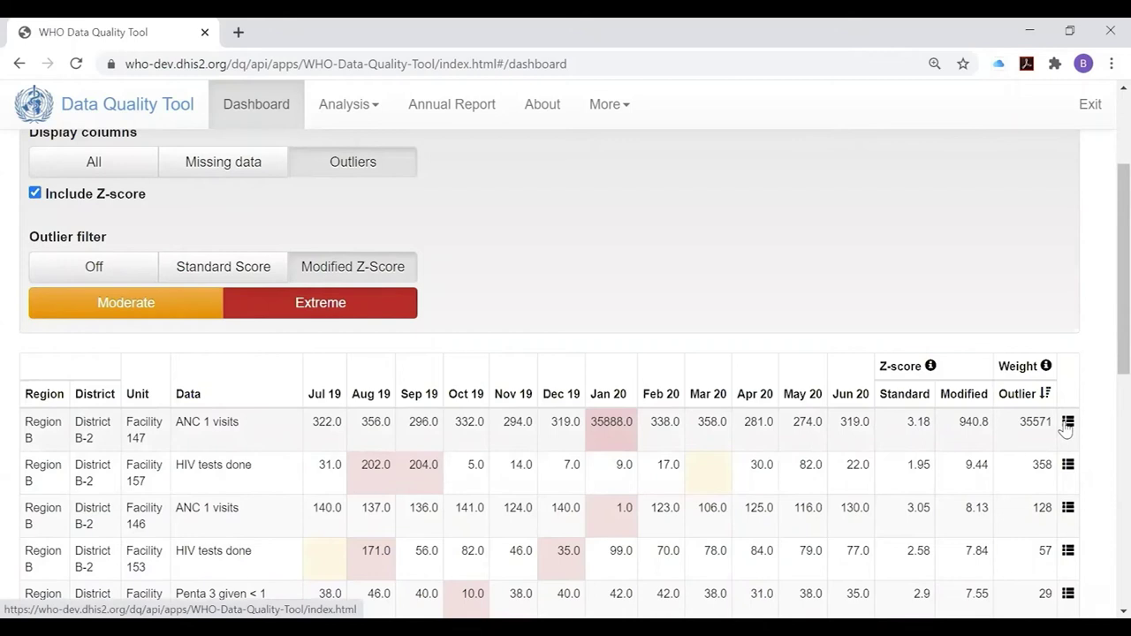
- Open Facility 147's contact information and start a message to District B-2, choosing the facility's contact person as recipient
click(1066, 423)
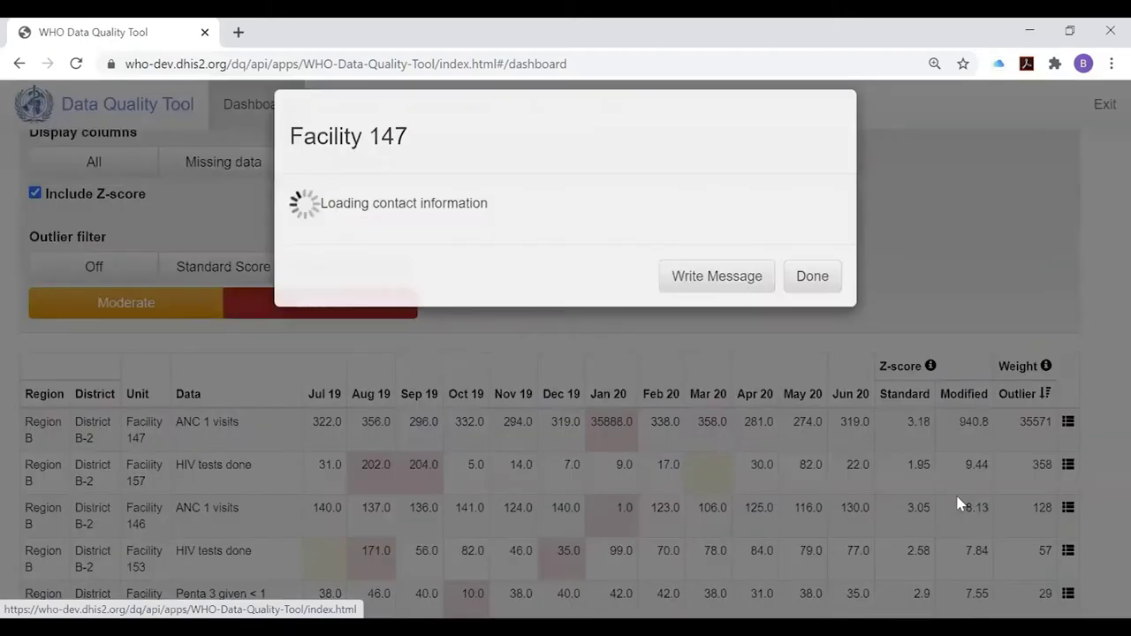
click(954, 499)
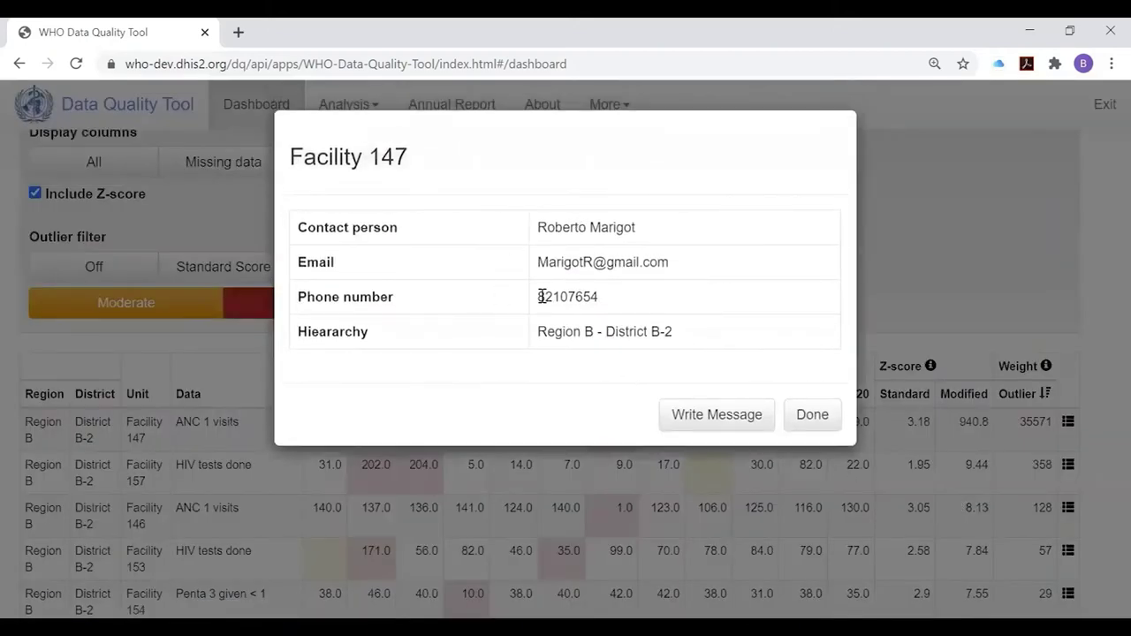
click(681, 413)
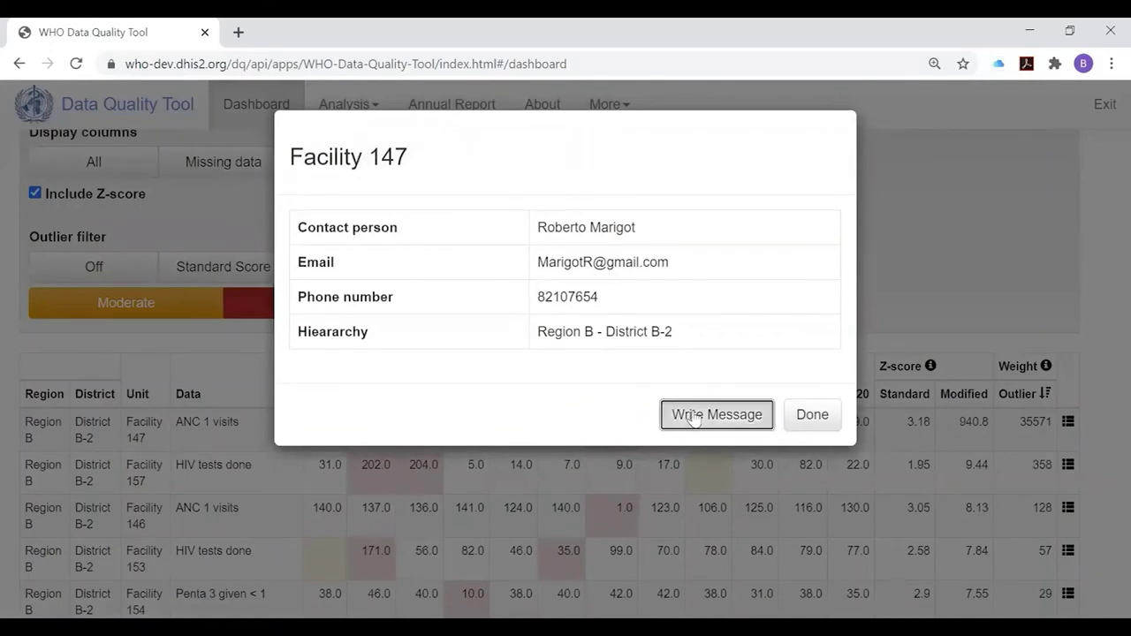
click(406, 408)
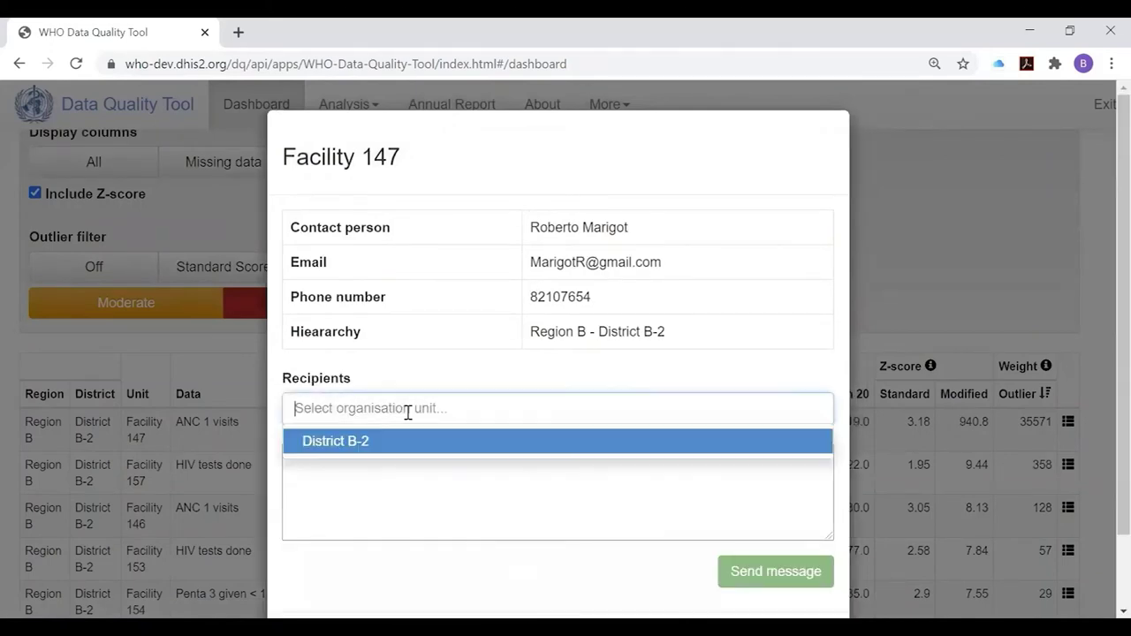
click(345, 442)
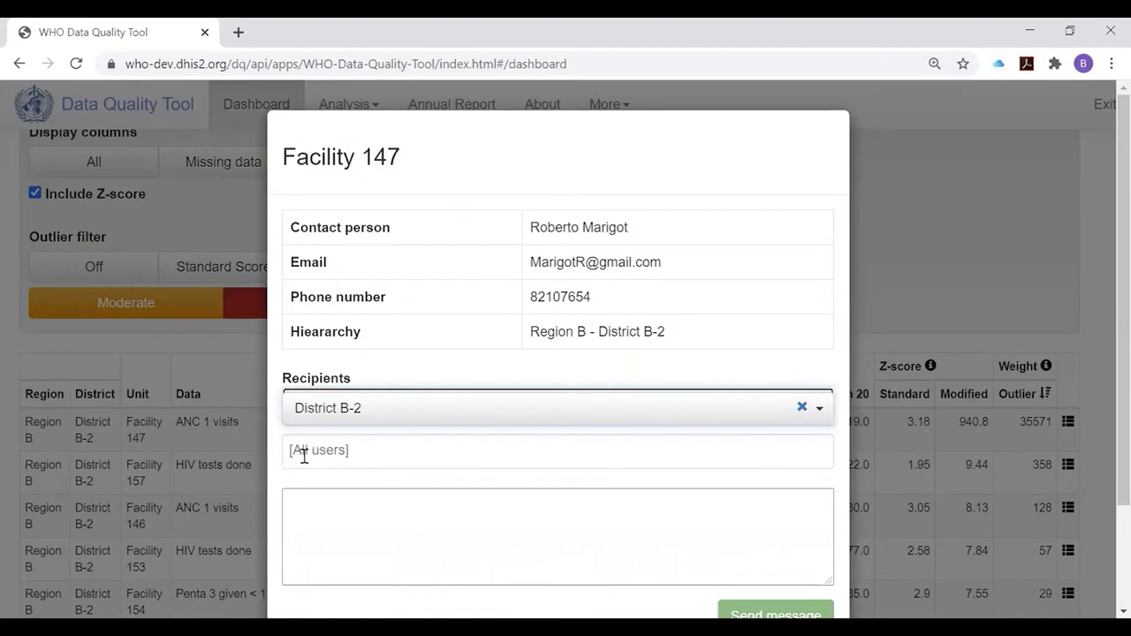
click(303, 452)
click(342, 484)
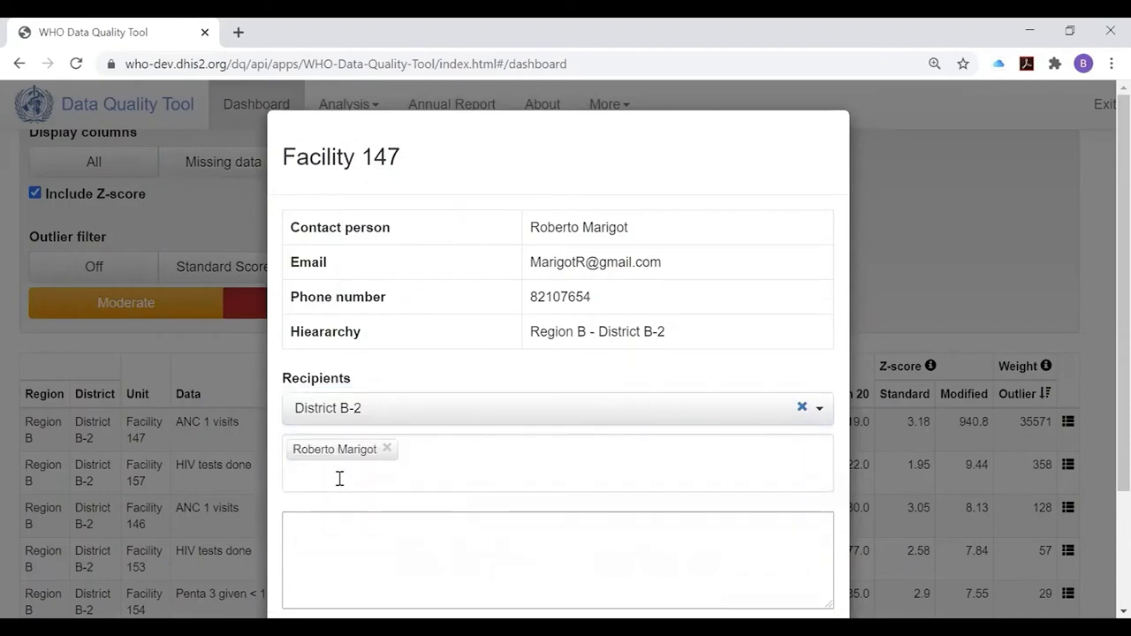
- Write "Please investigate" as the message, send it, and close the Facility 147 contact dialog
click(306, 525)
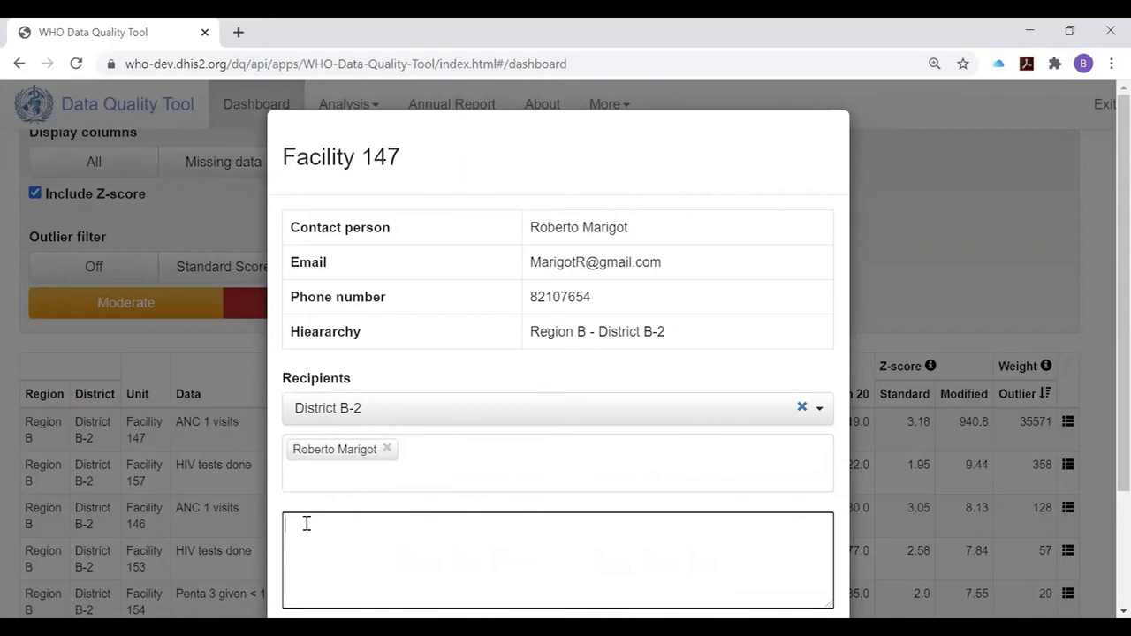
text(Please investigate)
scroll(472, 528, down, 2)
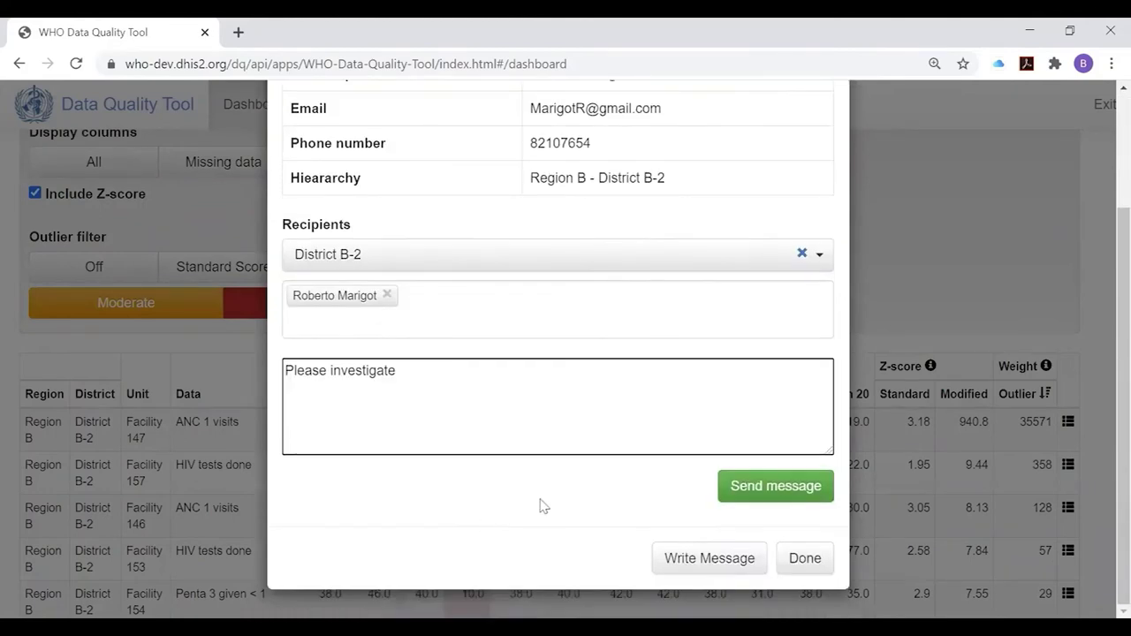
click(775, 489)
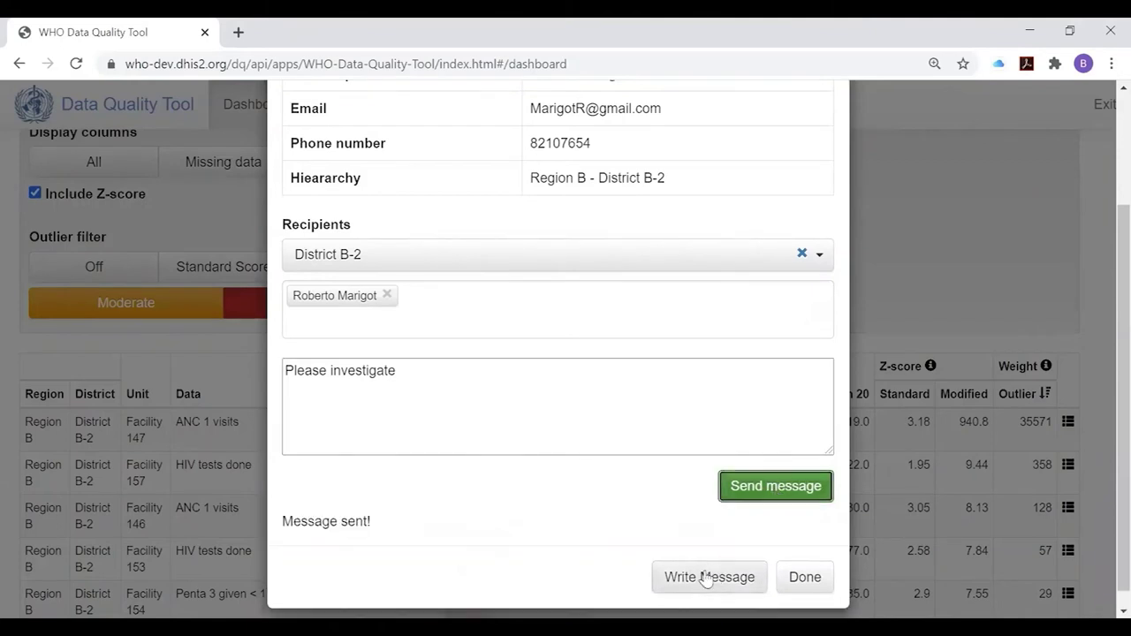
click(799, 577)
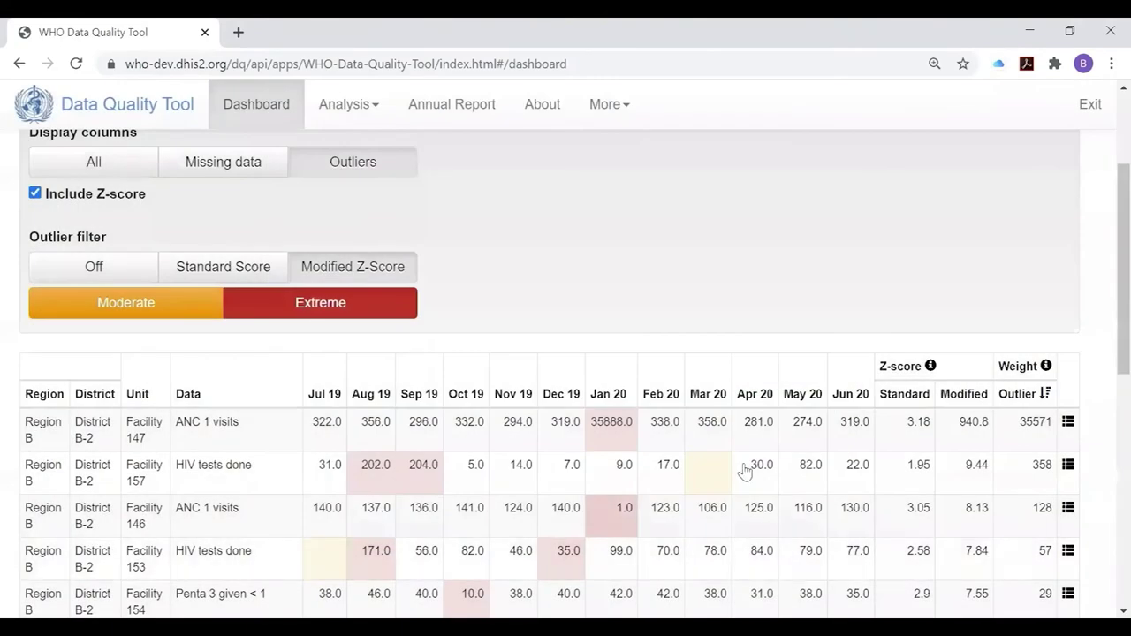
- Turn off the outlier filter and display only the missing data columns for the District B-2 facilities
scroll(749, 276, up, 2)
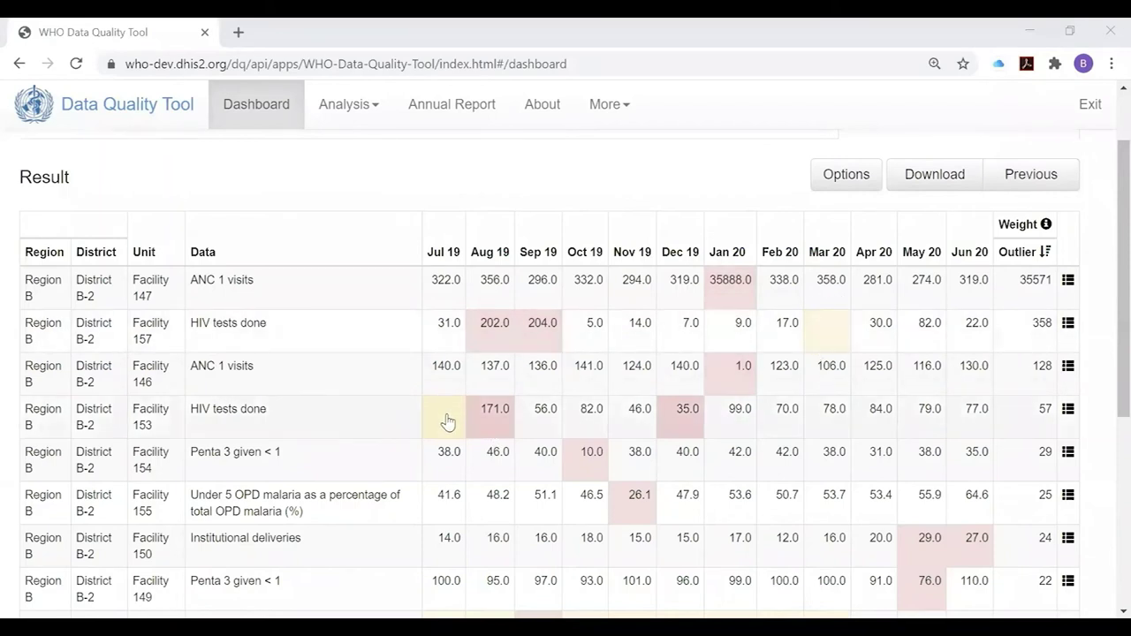
click(820, 181)
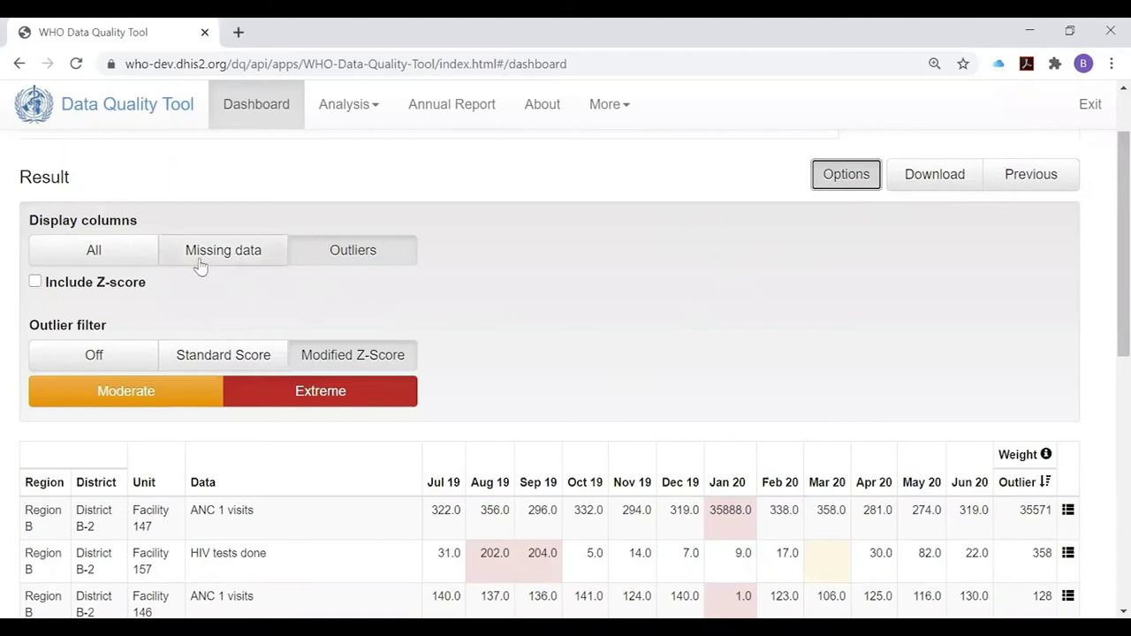
click(73, 357)
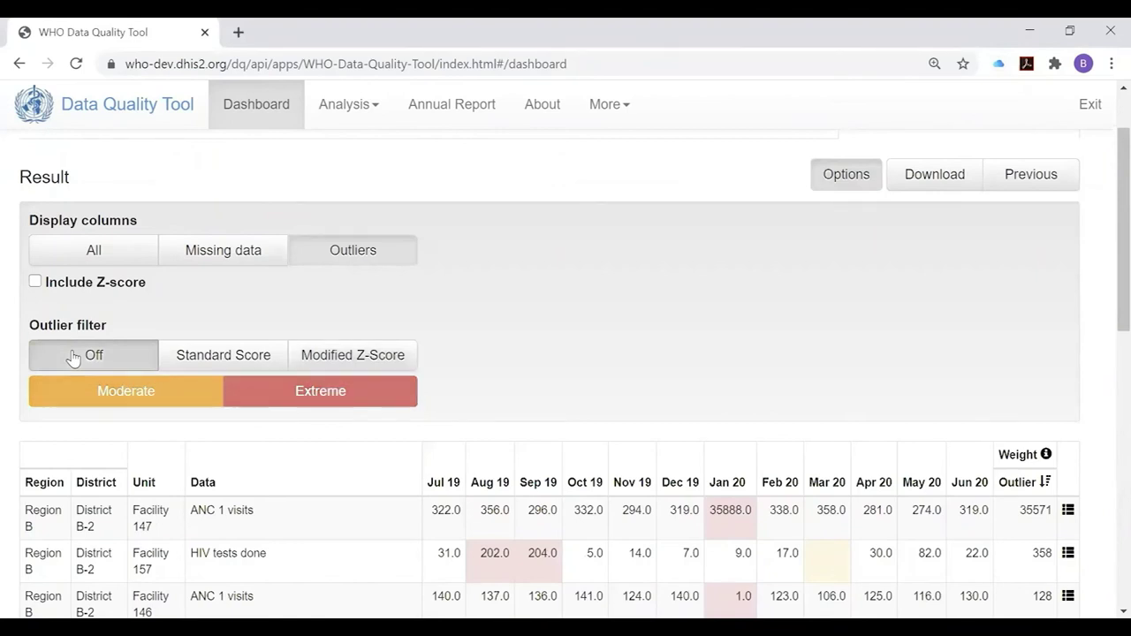
click(240, 259)
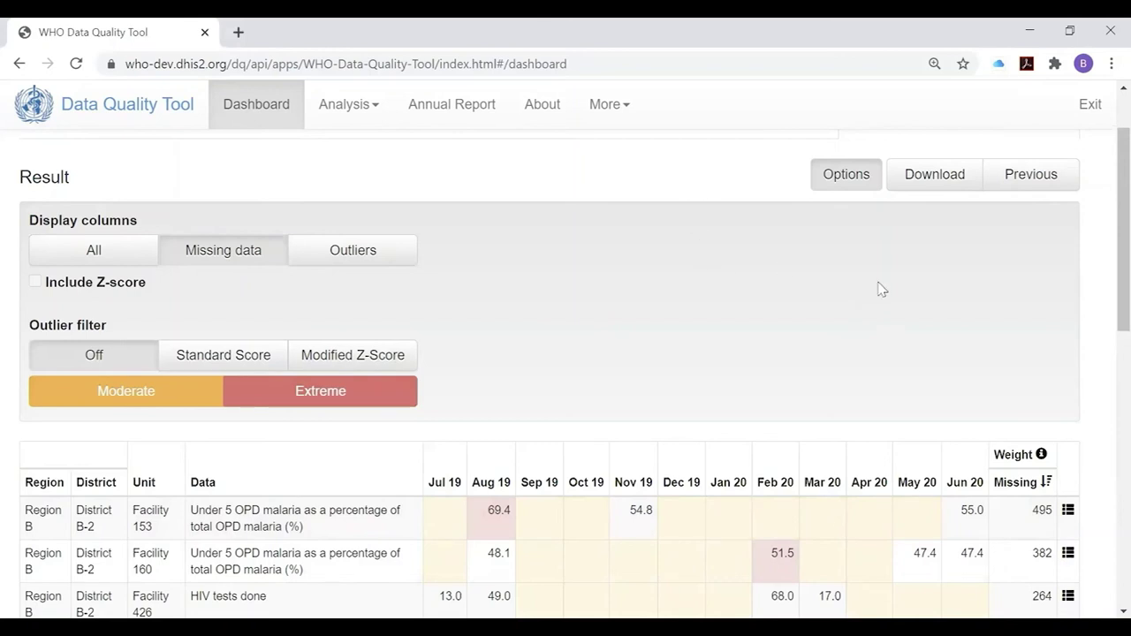
- Download the results as a CSV file with comma field separator and period decimal separator, and open it in Excel
click(924, 194)
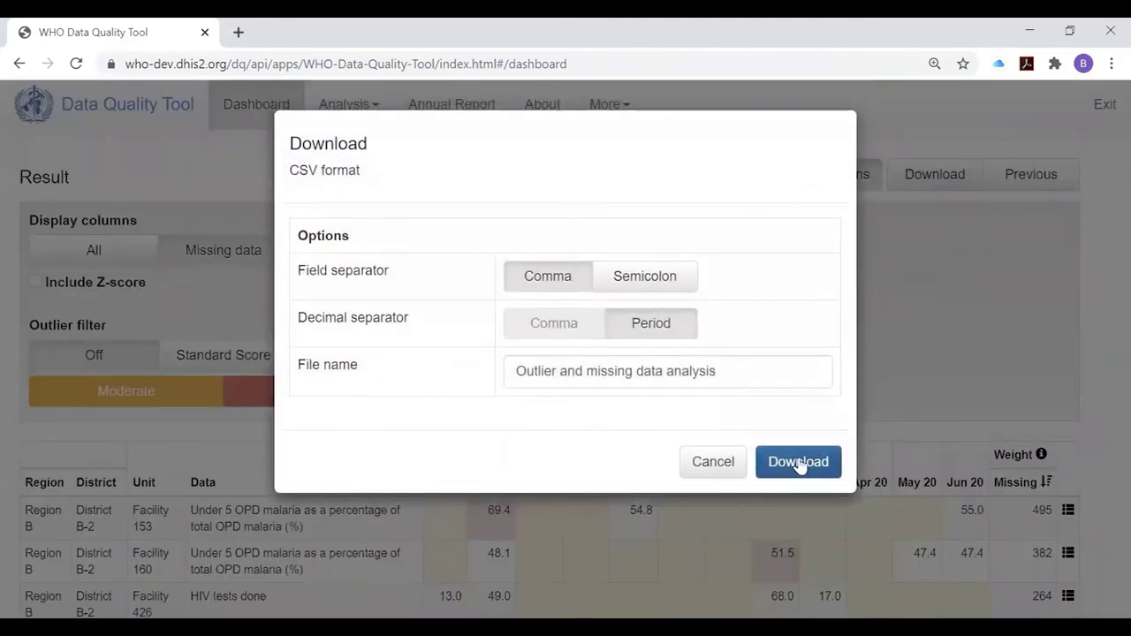
click(799, 462)
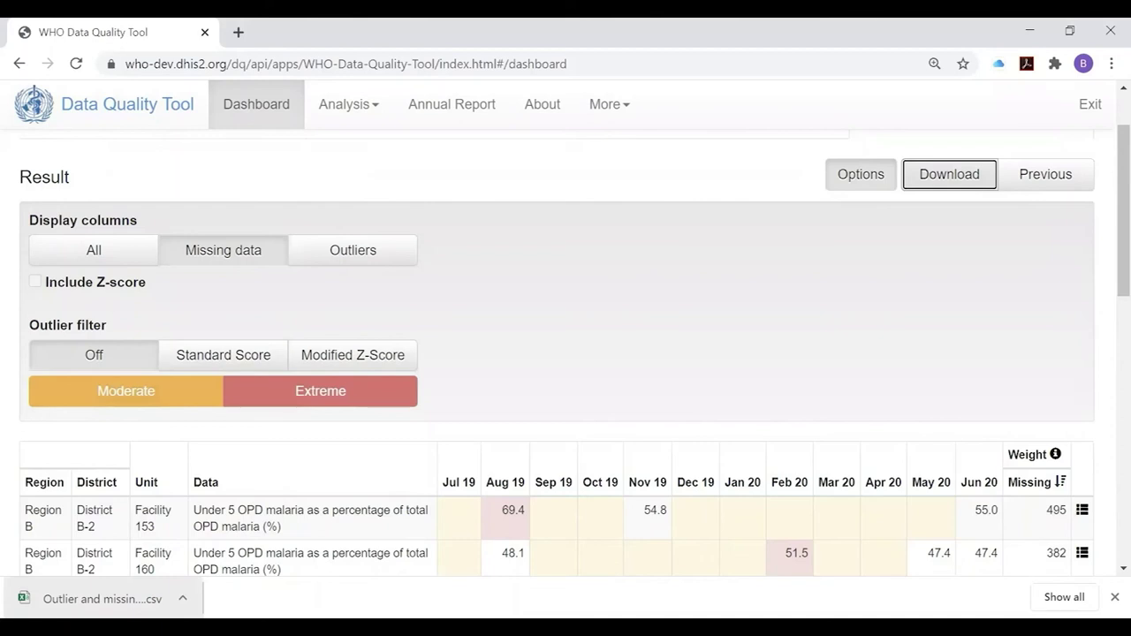
click(101, 598)
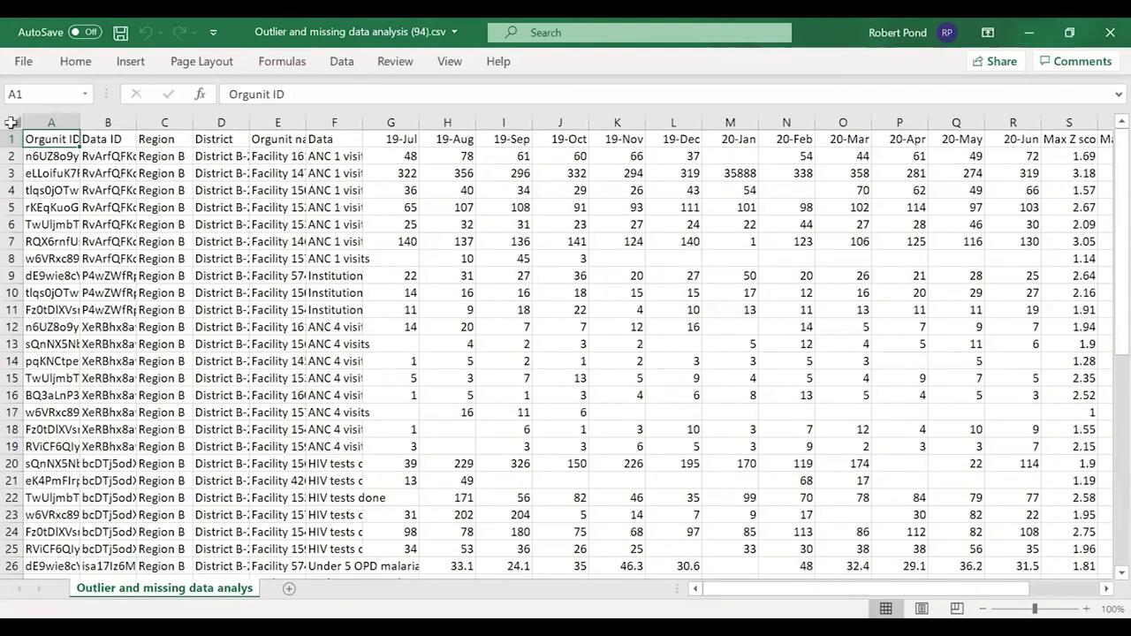
- Sort the whole worksheet by Max modified Z score from largest to smallest
click(11, 123)
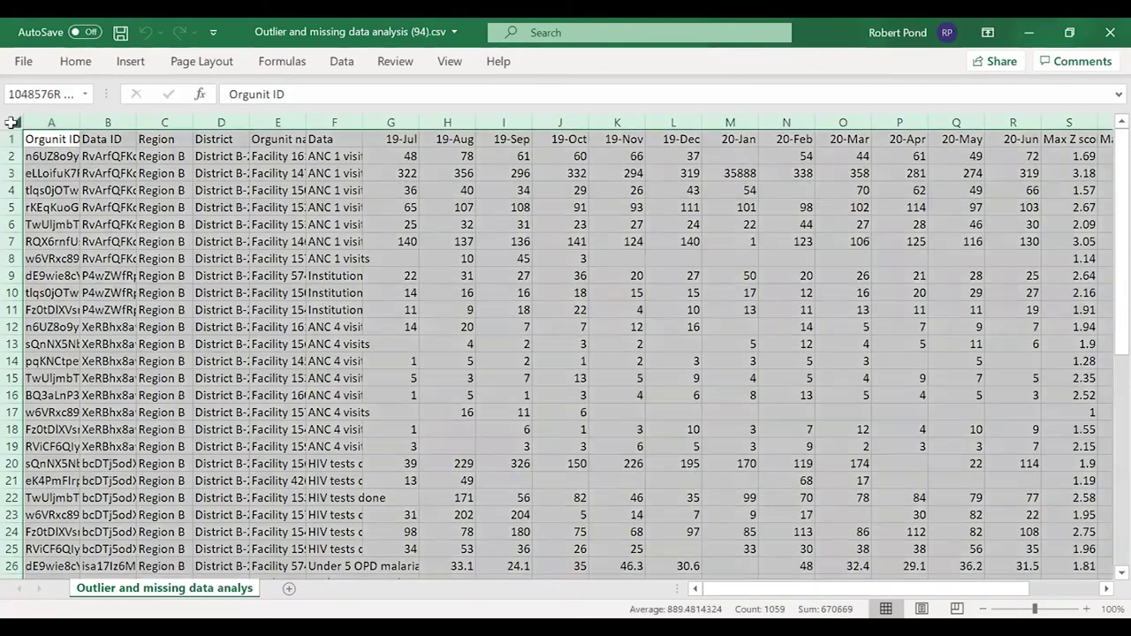
click(342, 64)
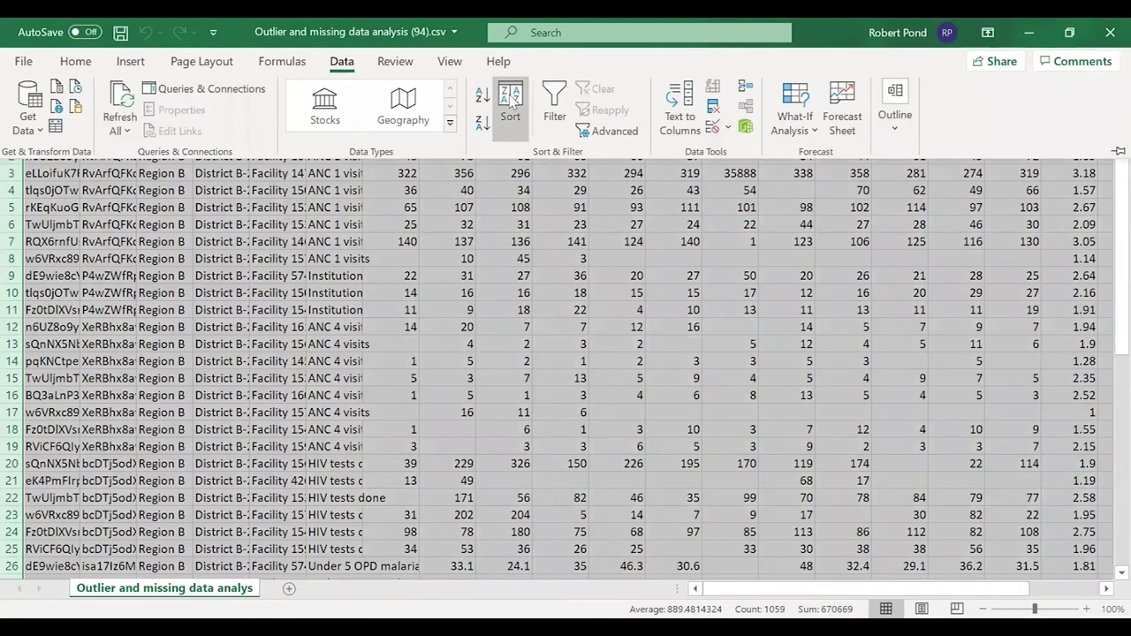
click(510, 104)
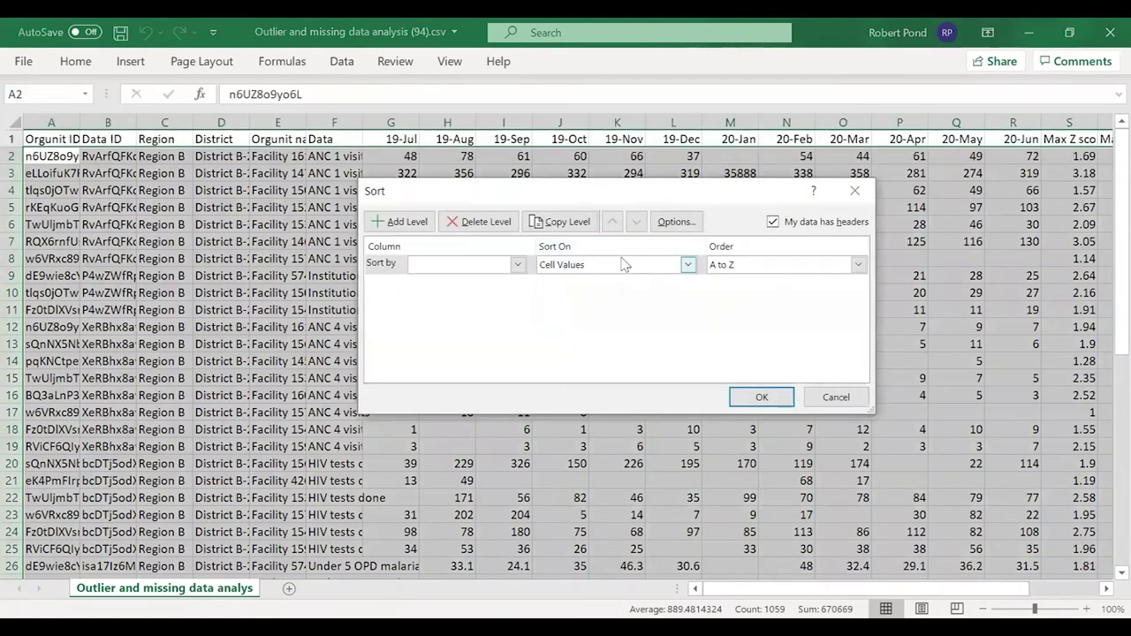
click(517, 264)
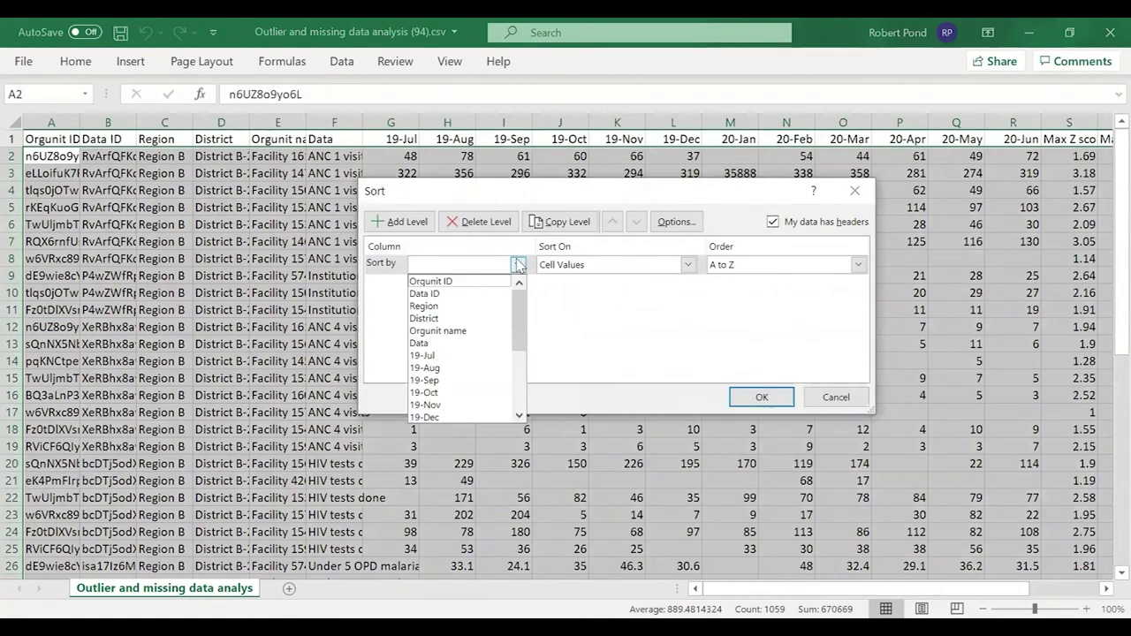
scroll(517, 309, down, 4)
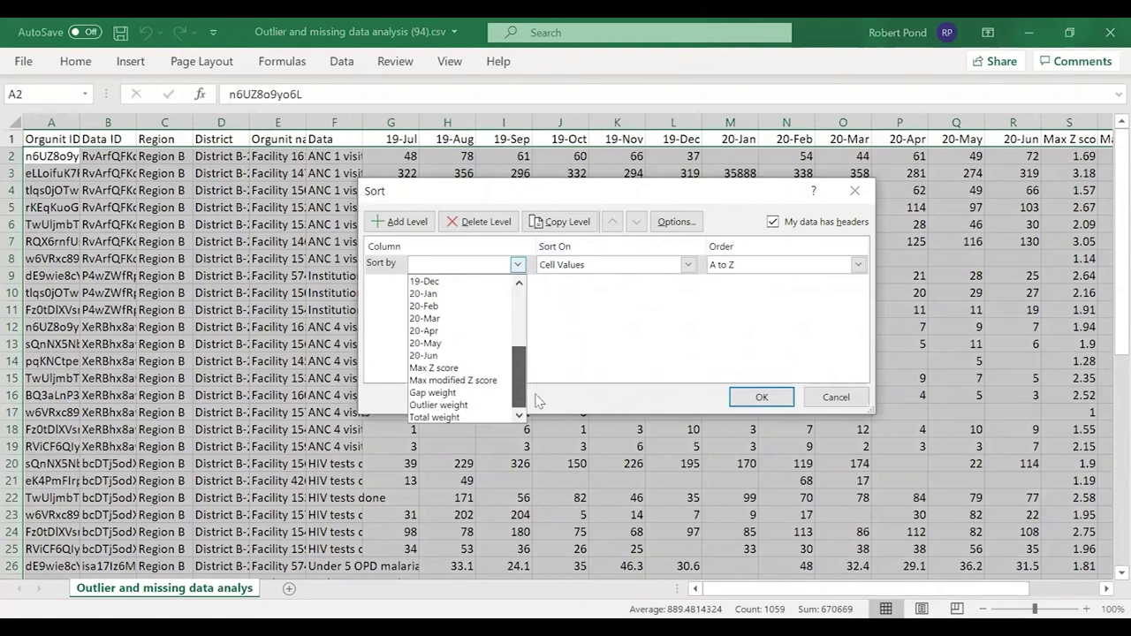
click(444, 381)
click(858, 265)
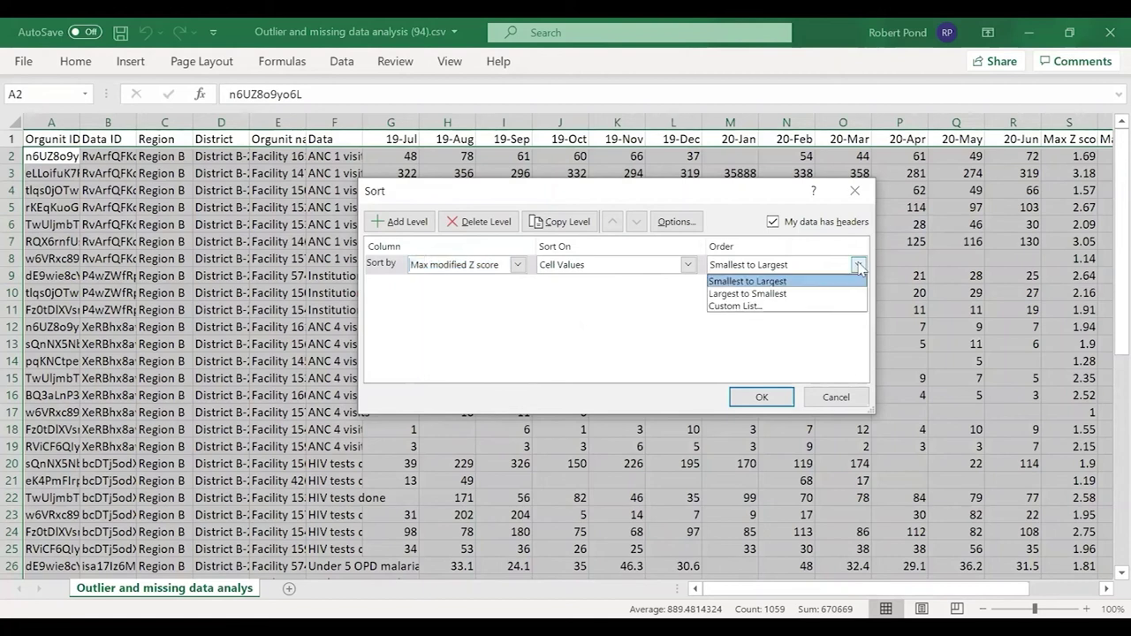
click(791, 294)
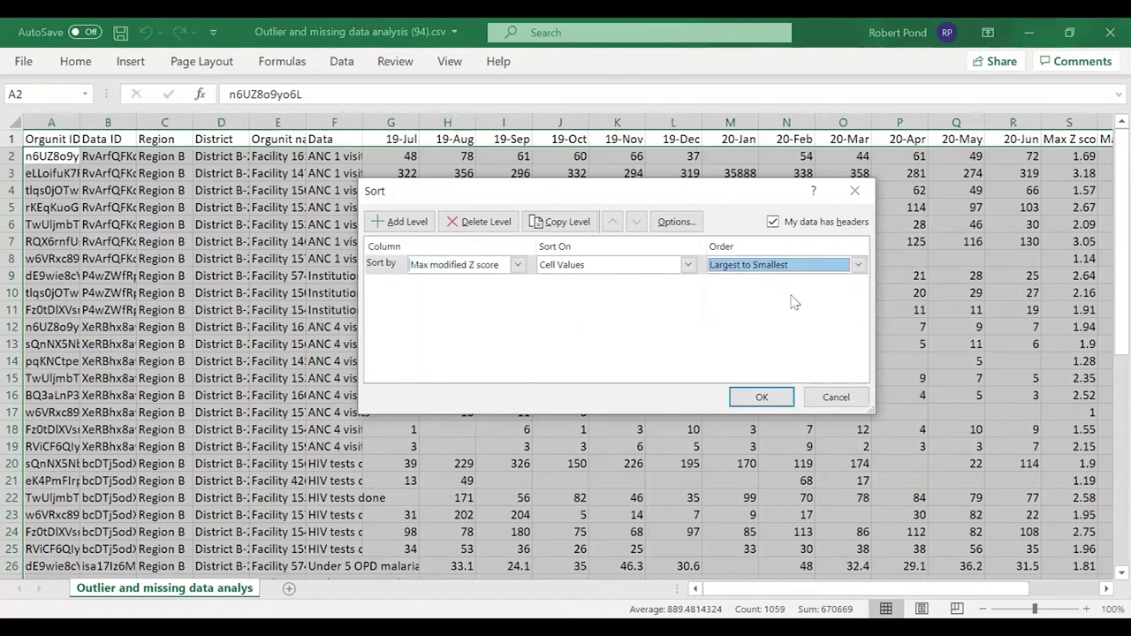
click(763, 396)
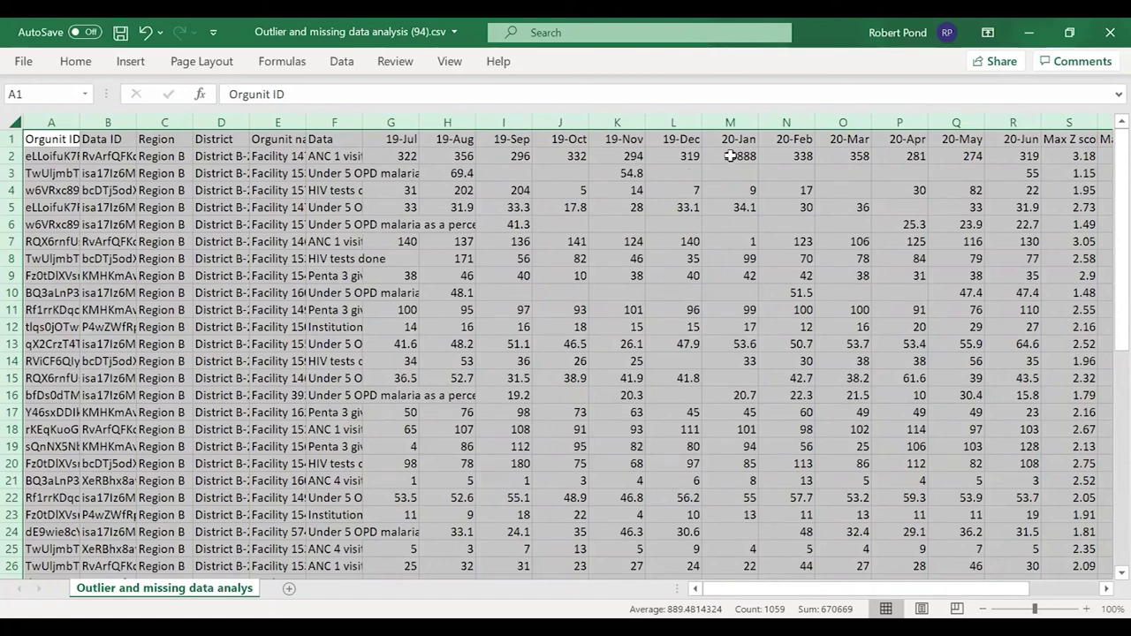
- Highlight the 20-Jan ANC 1 visits value in cell M2 with a yellow fill
click(724, 156)
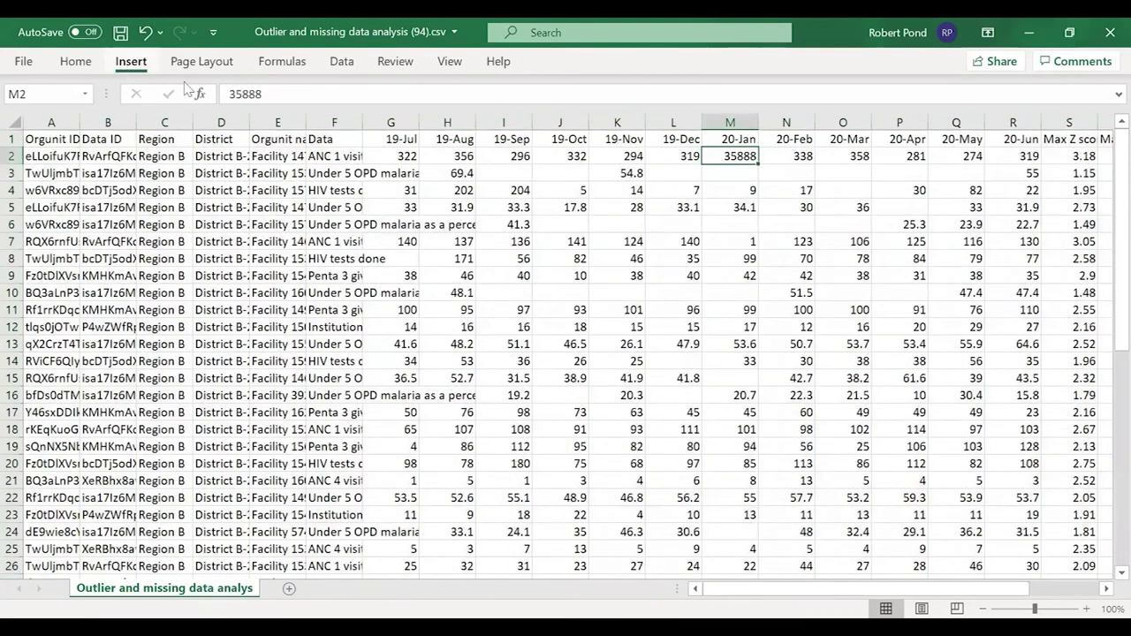
click(130, 67)
click(91, 65)
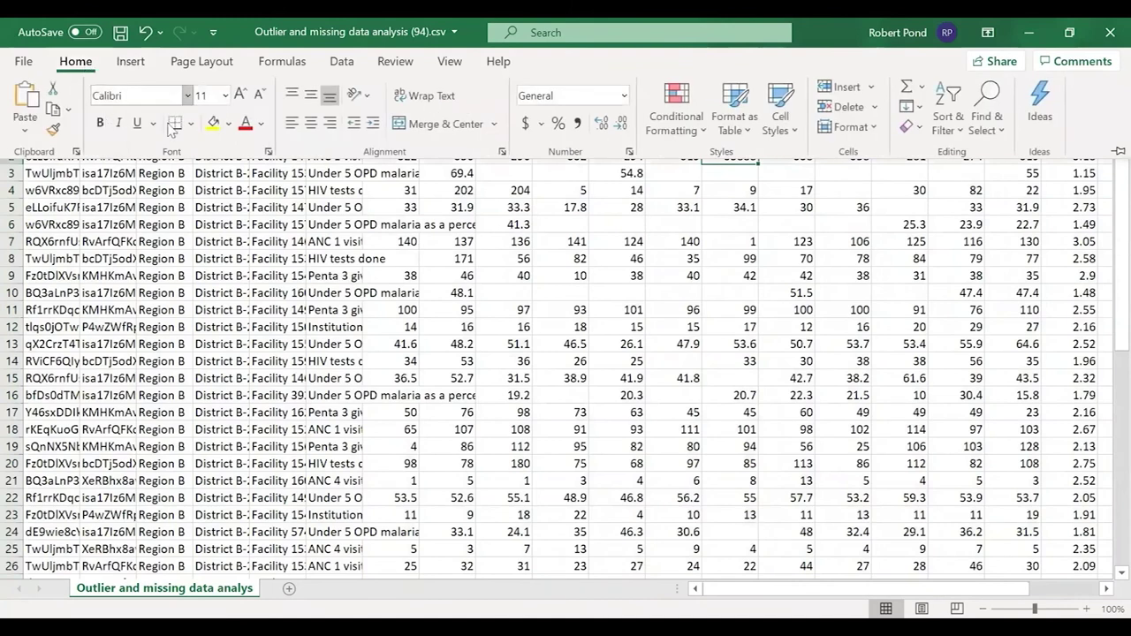
click(212, 123)
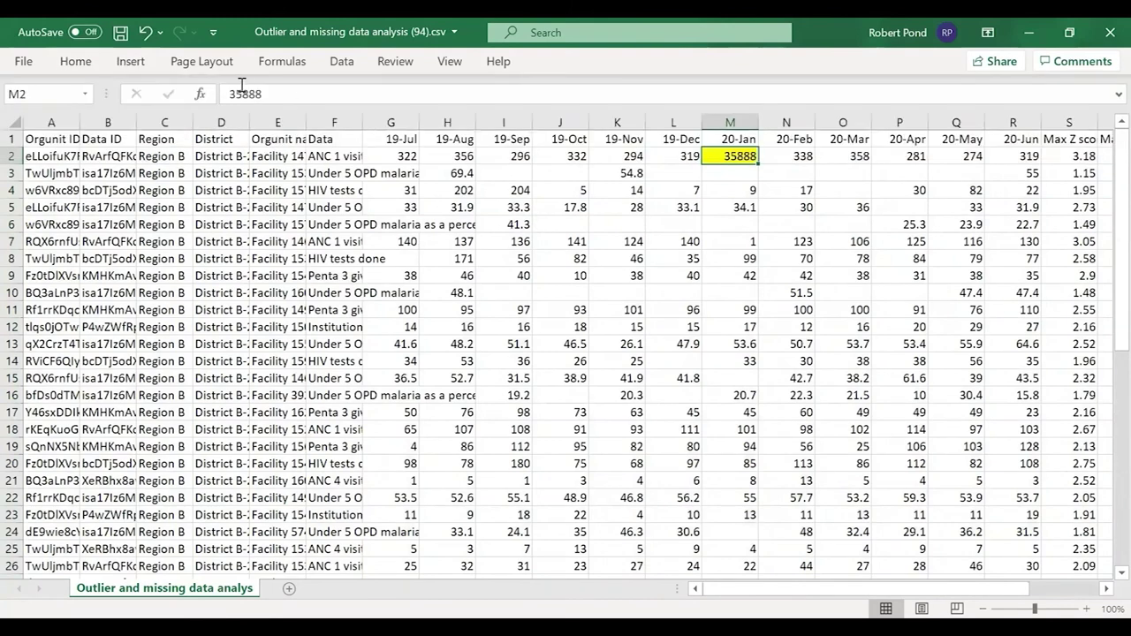
- Sort the whole worksheet by Gap weight from largest to smallest
click(12, 119)
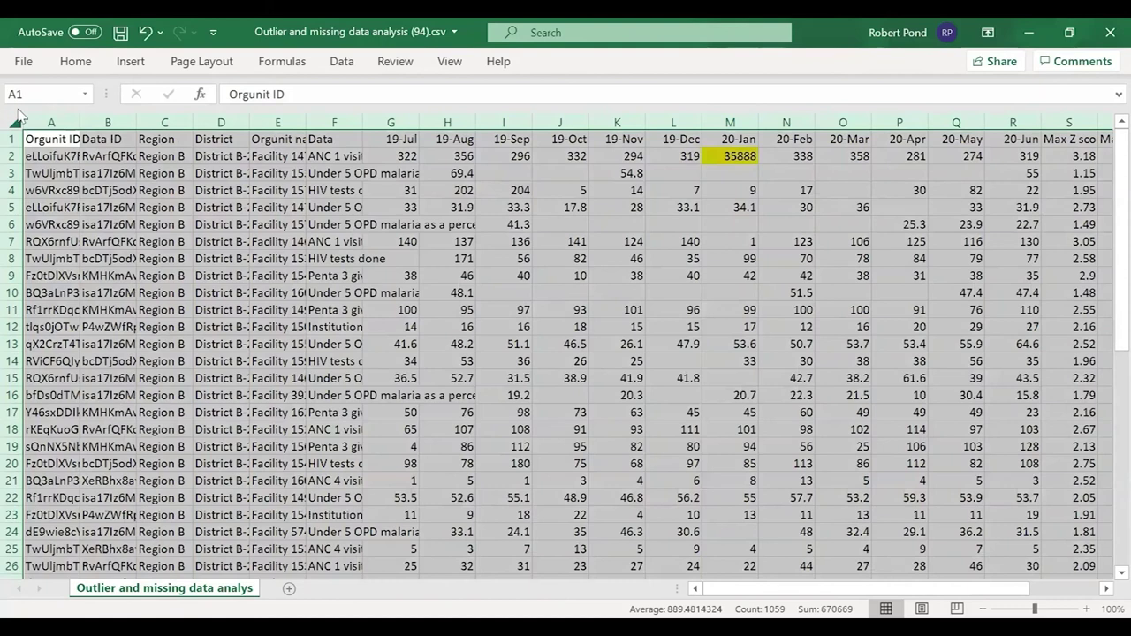
click(342, 60)
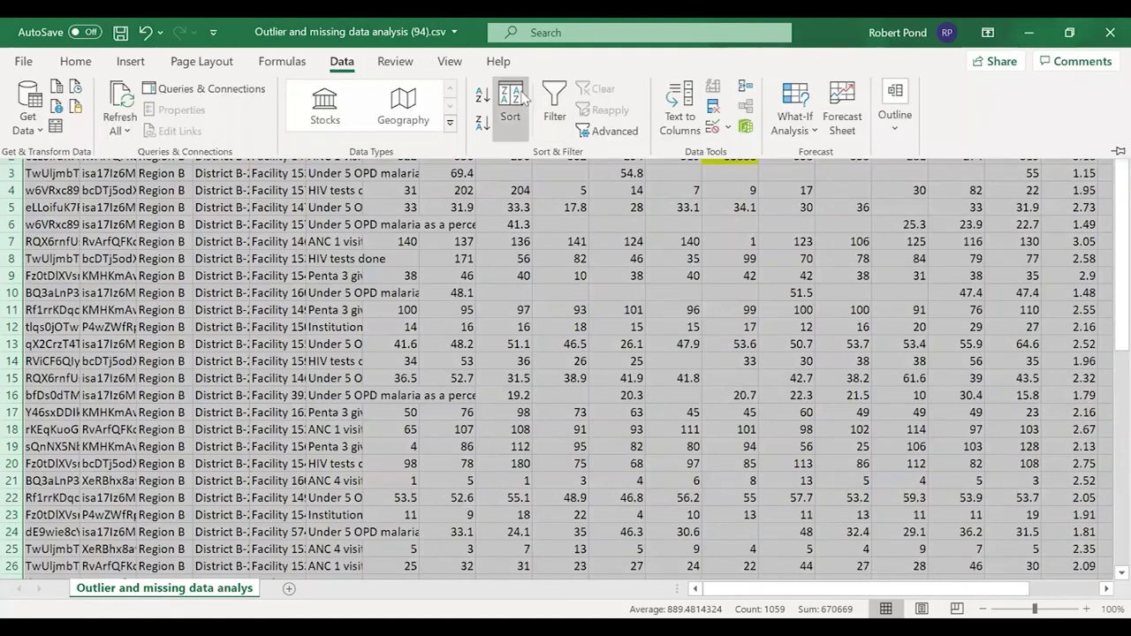
click(511, 99)
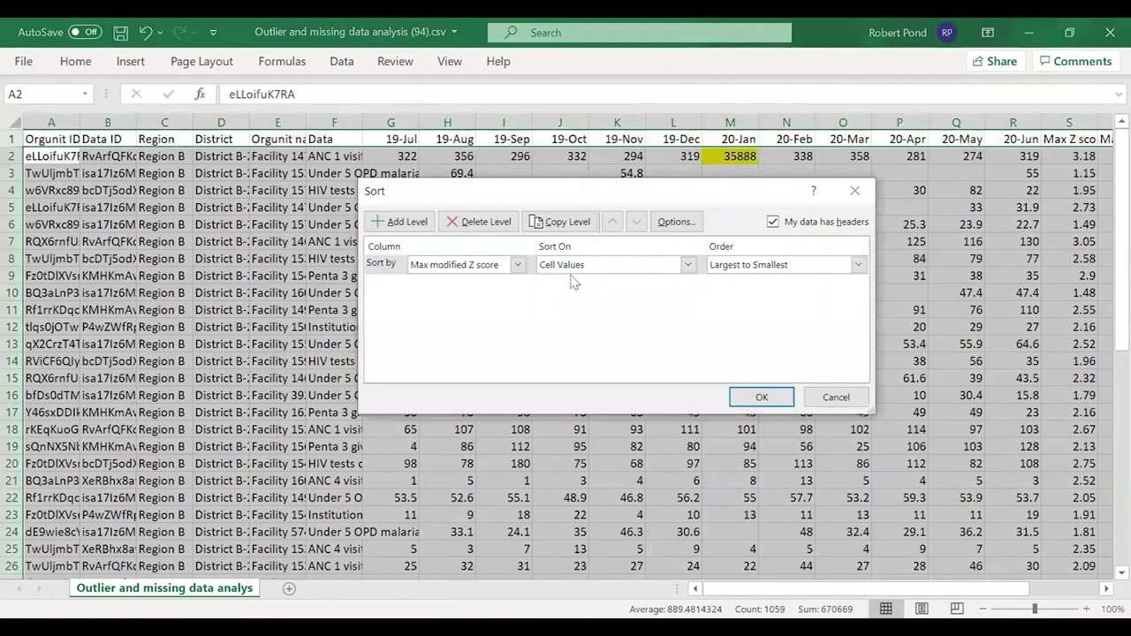
click(517, 265)
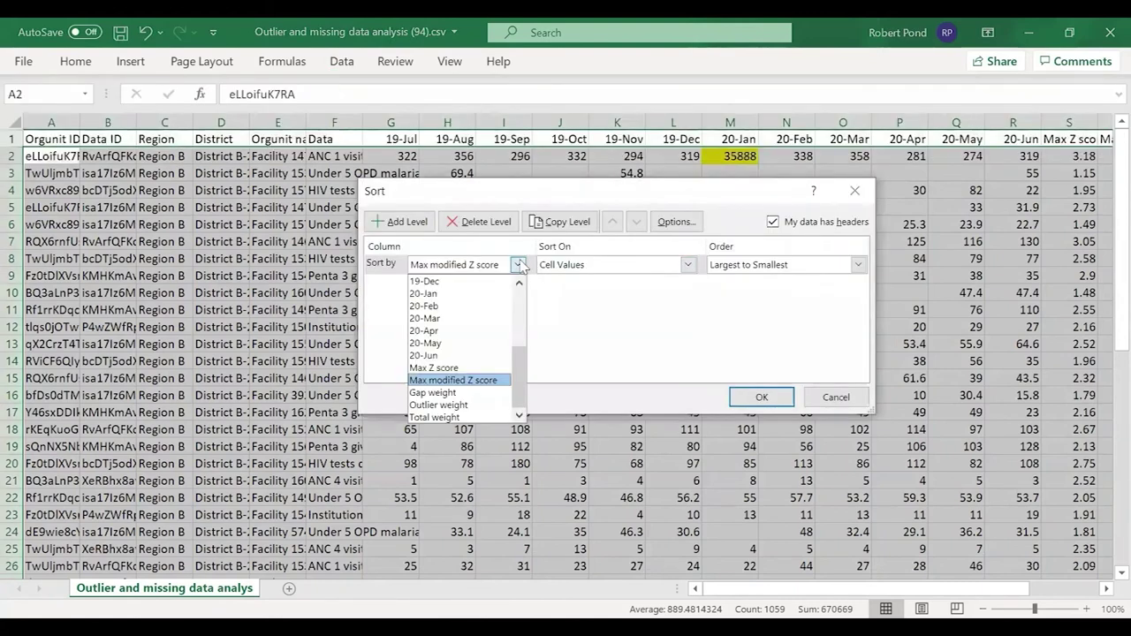
click(458, 395)
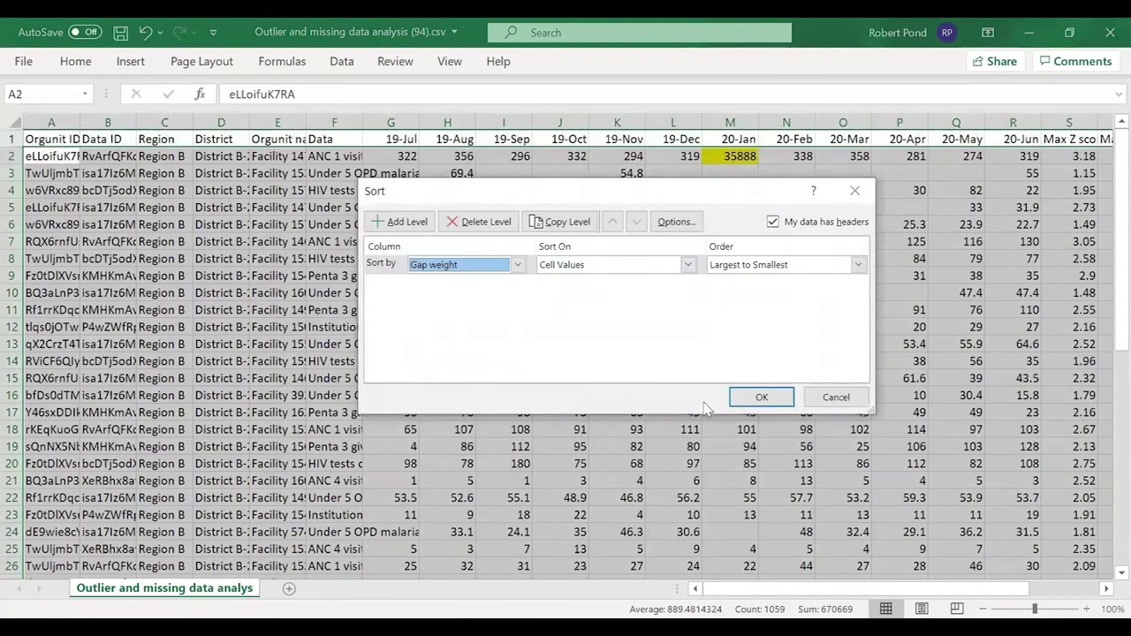
click(760, 399)
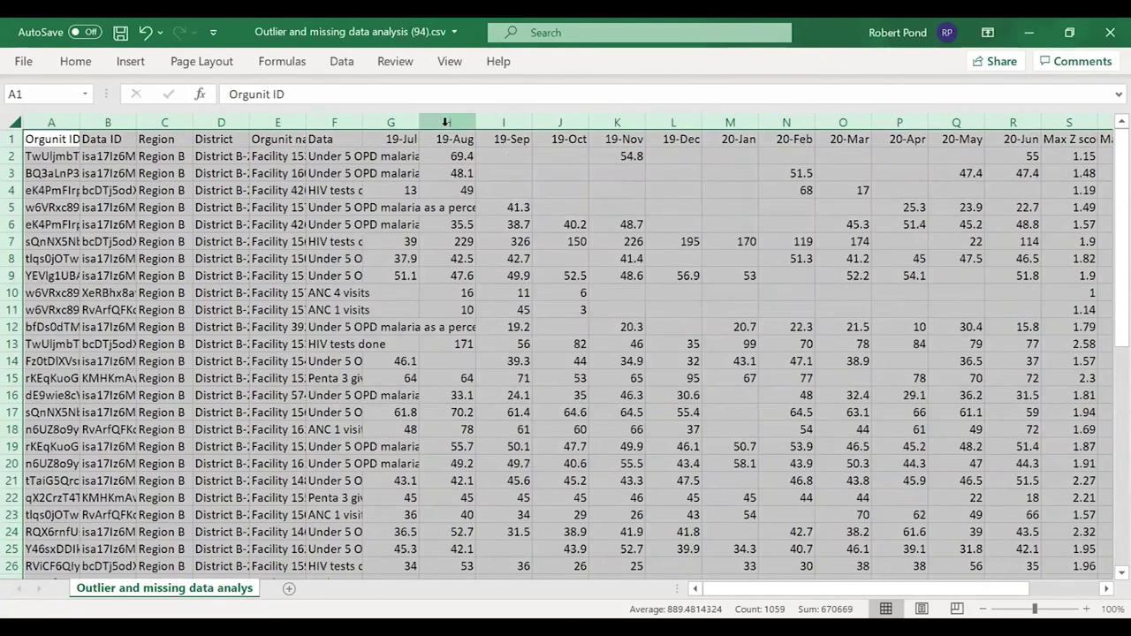
- Highlight the missing values in row 2 with a yellow fill, covering 19-Sep to 19-Oct (I2:J2) and 19-Dec to 20-May (L2:Q2)
drag(485, 154, 556, 156)
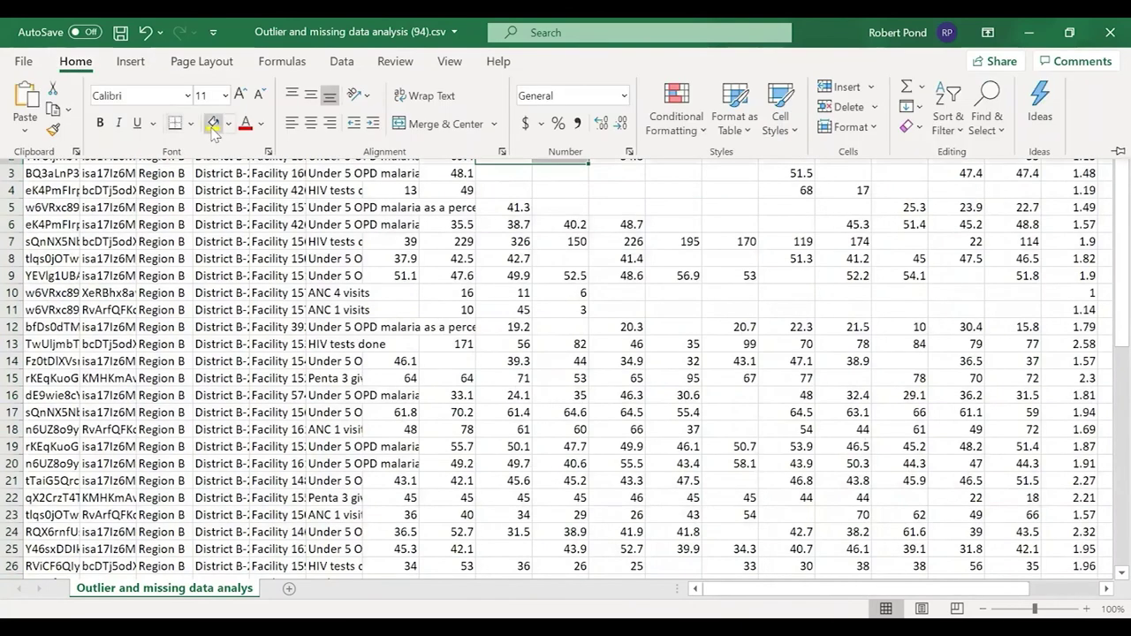
click(213, 121)
click(654, 155)
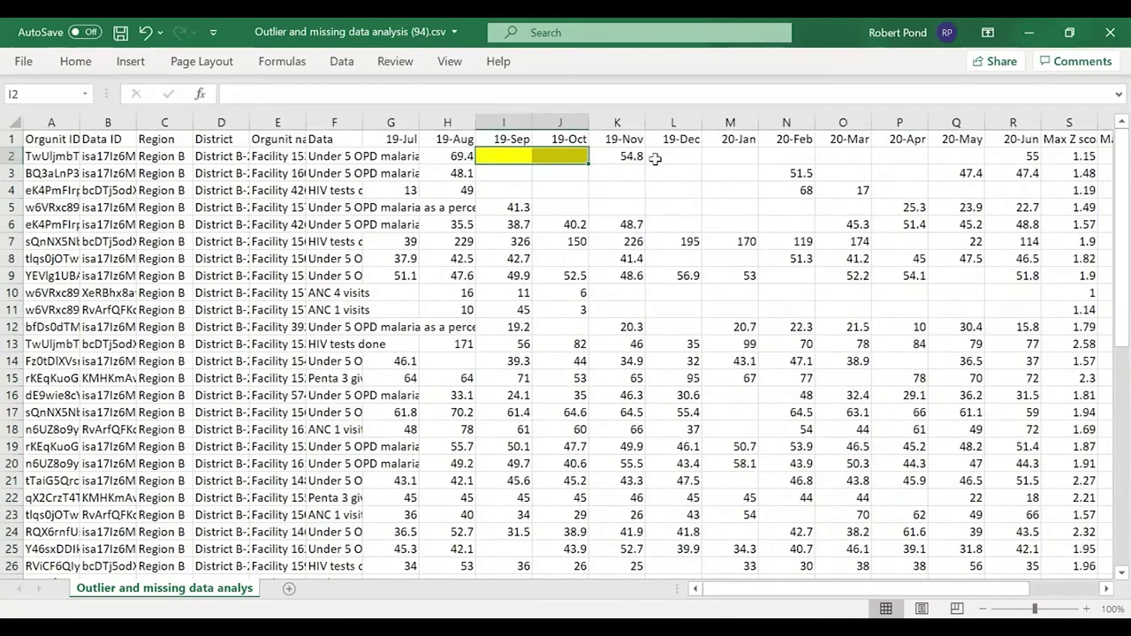
drag(653, 154, 951, 159)
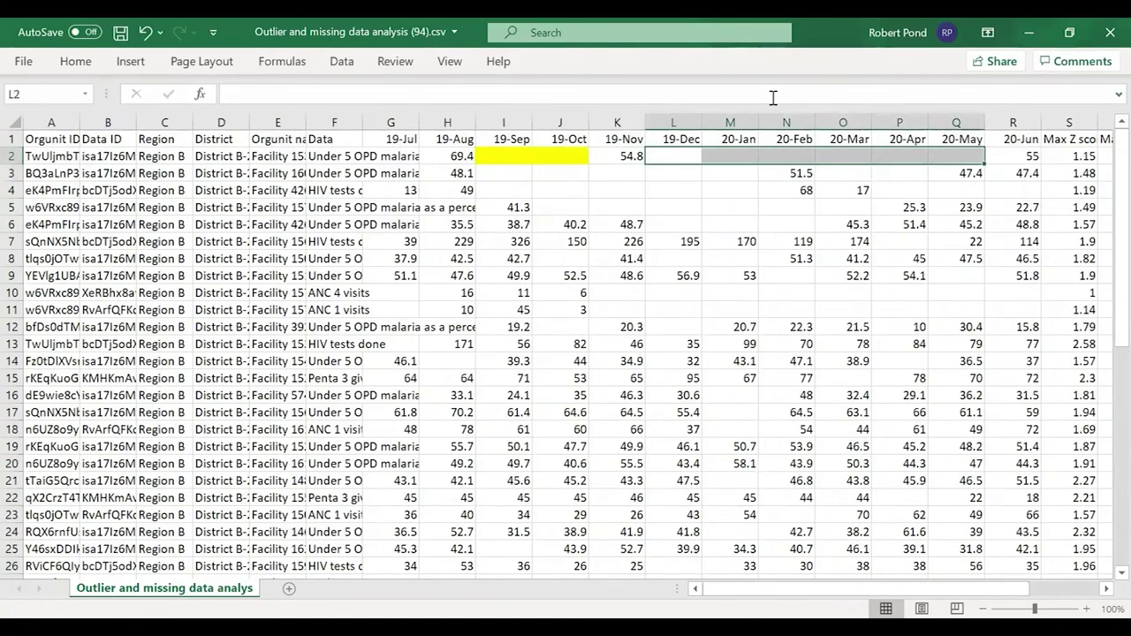
click(84, 66)
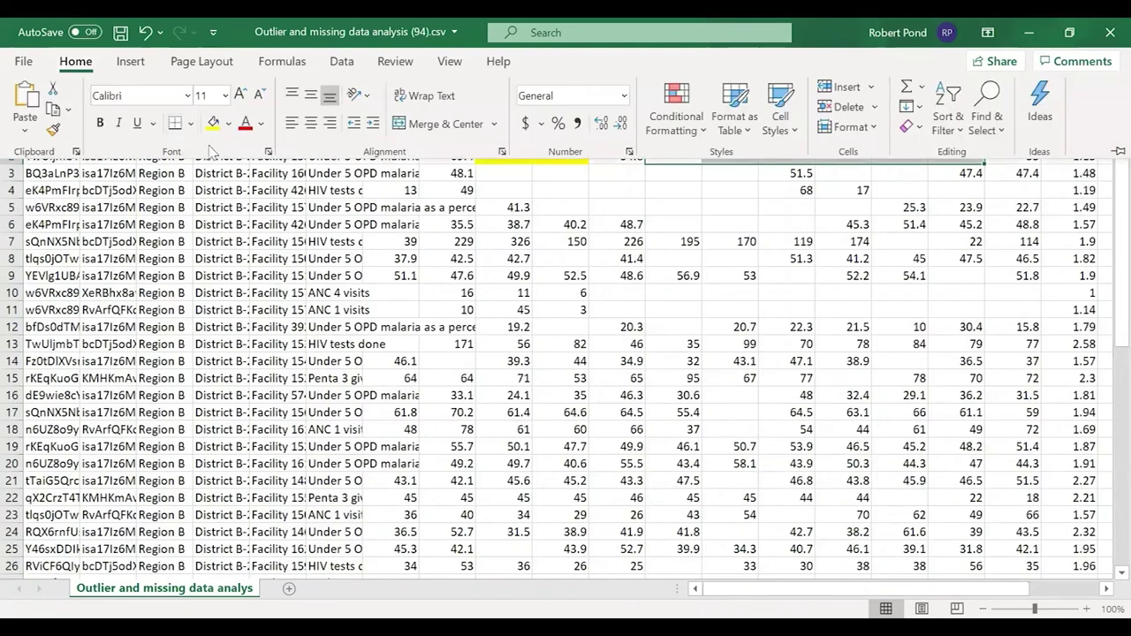
click(212, 127)
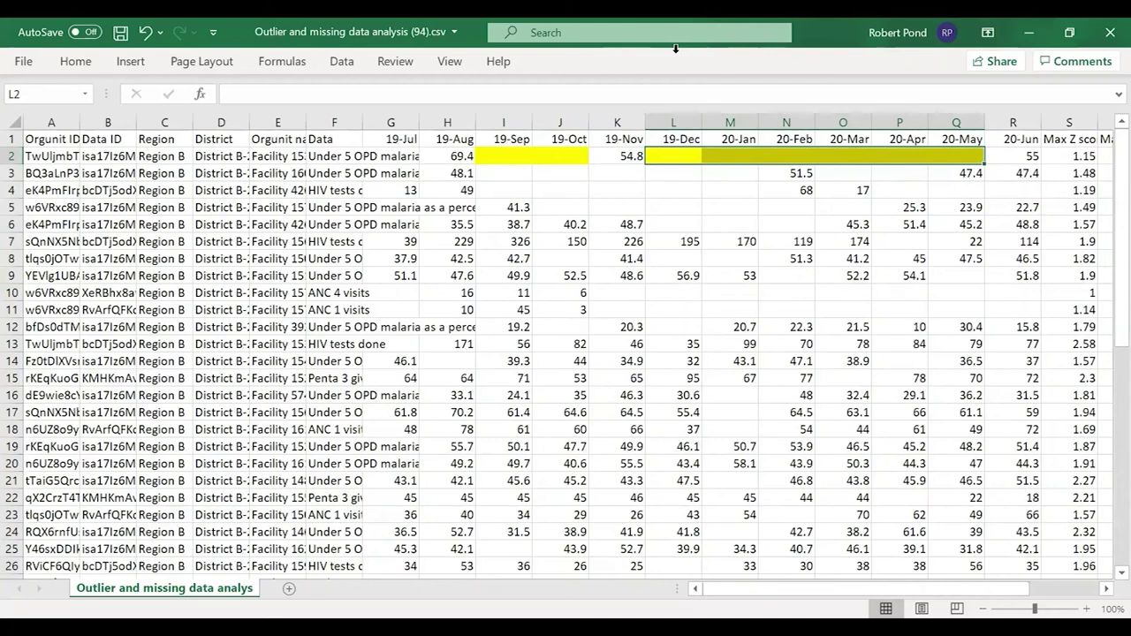
- Switch to the WHO Data Quality Tool in the browser and go back to the previous dashboard result
key(alt+Tab)
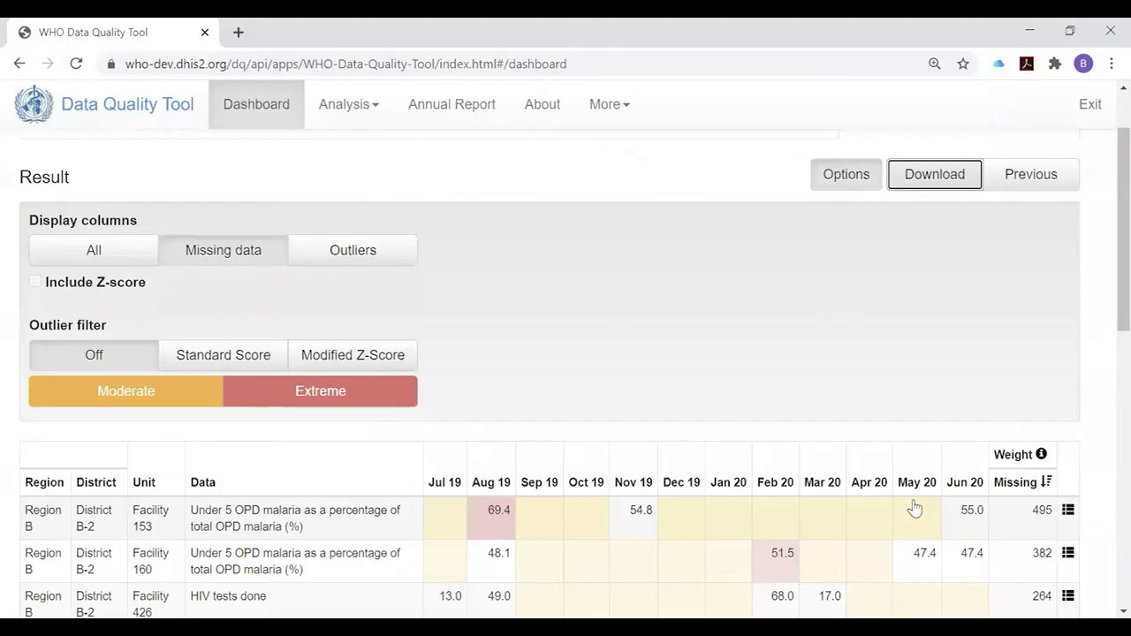
click(1011, 179)
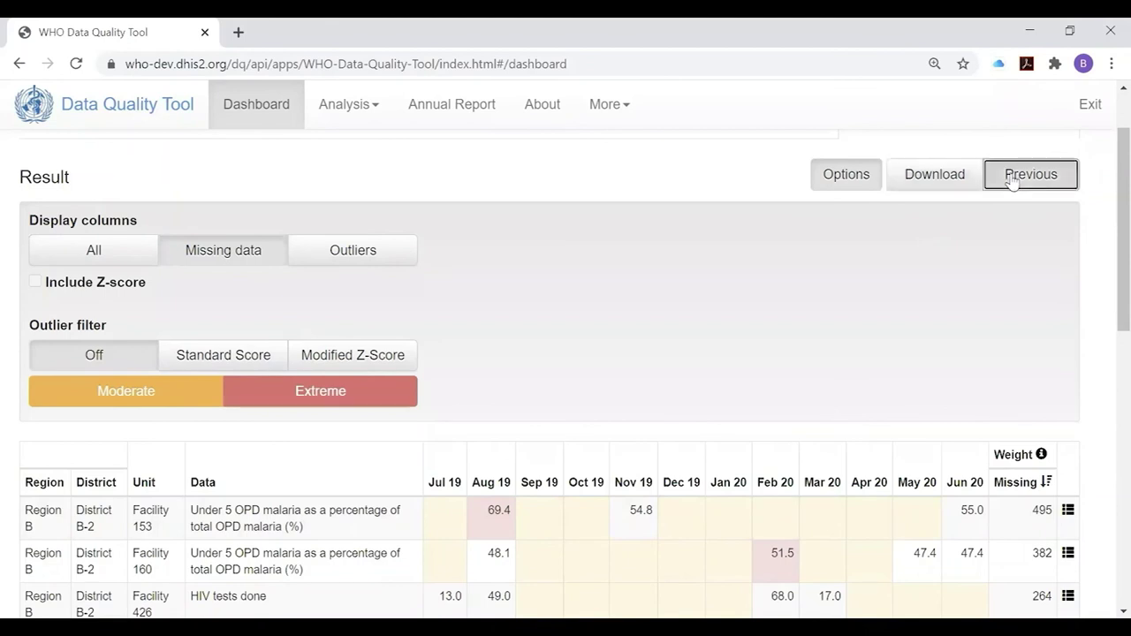